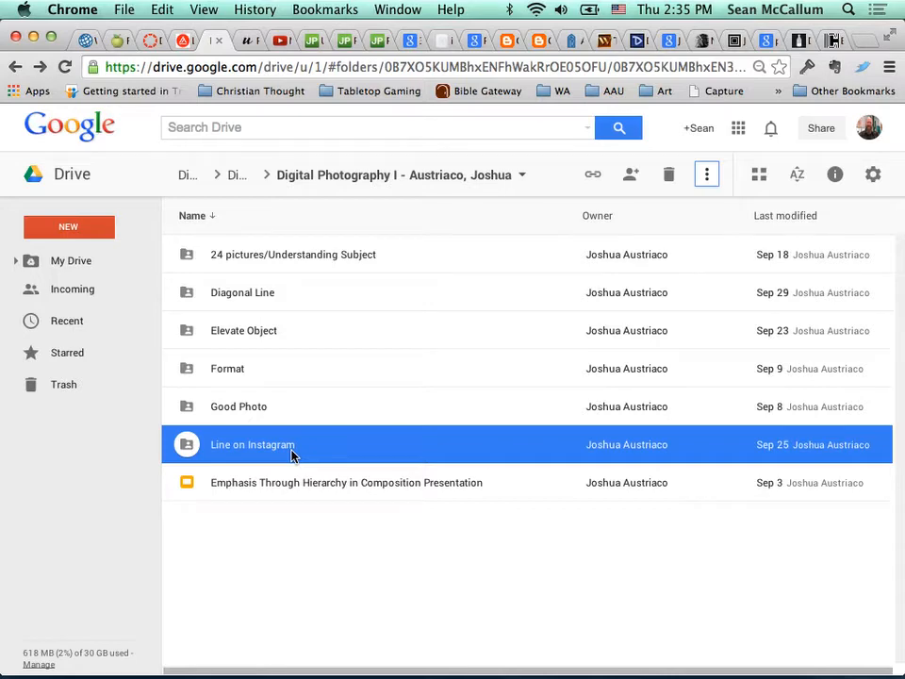
Switch to Finder, browse the selected photos in the Line on Instagram folder, and open all ten in Adobe Photoshop CC.
key(super+Tab)
key(super+Tab)
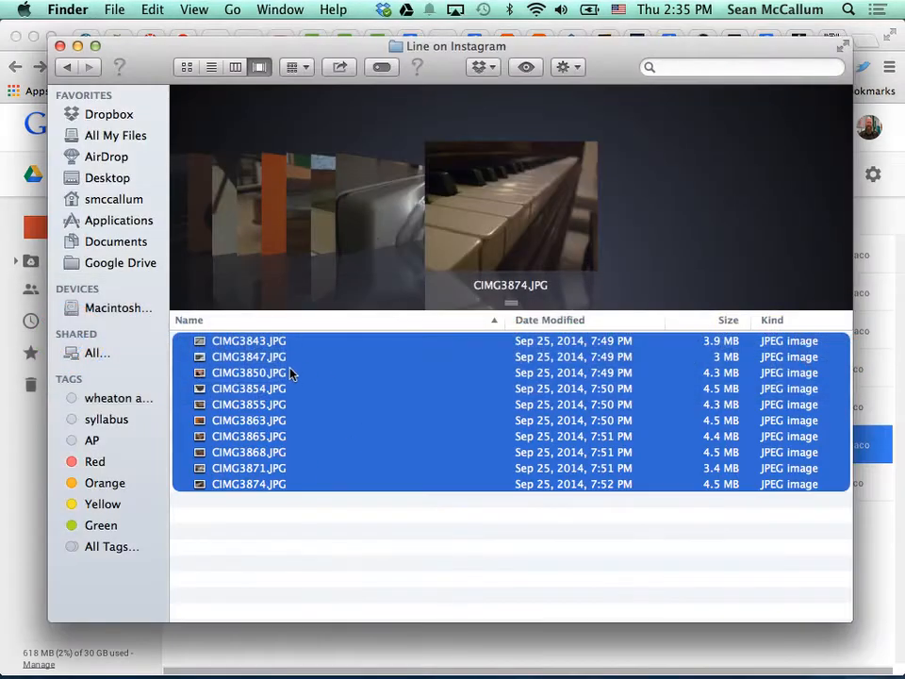
scroll(329, 244, left, 10)
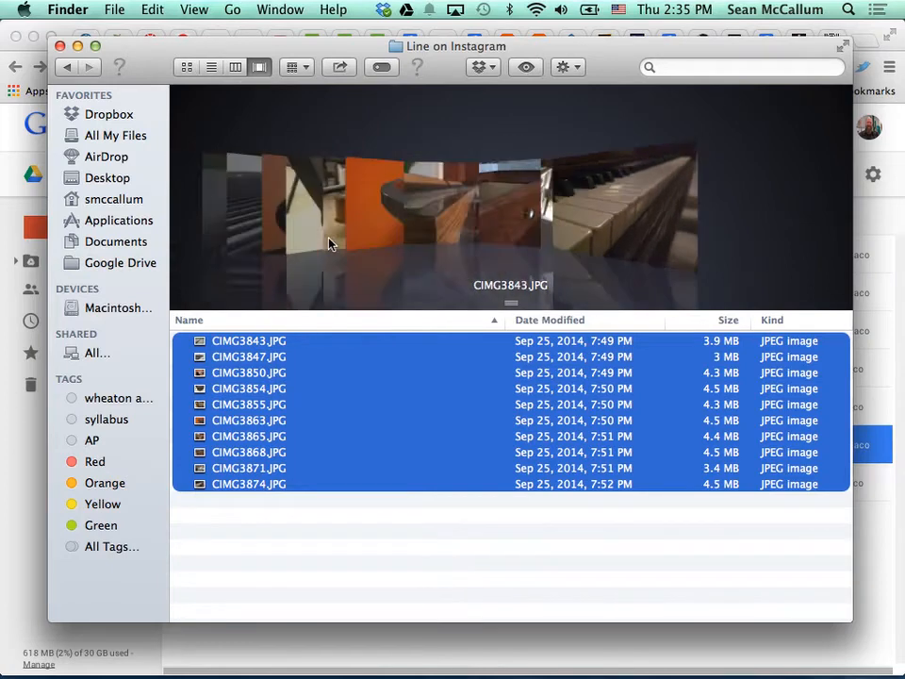
scroll(329, 243, right, 10)
scroll(329, 243, left, 10)
scroll(329, 243, right, 10)
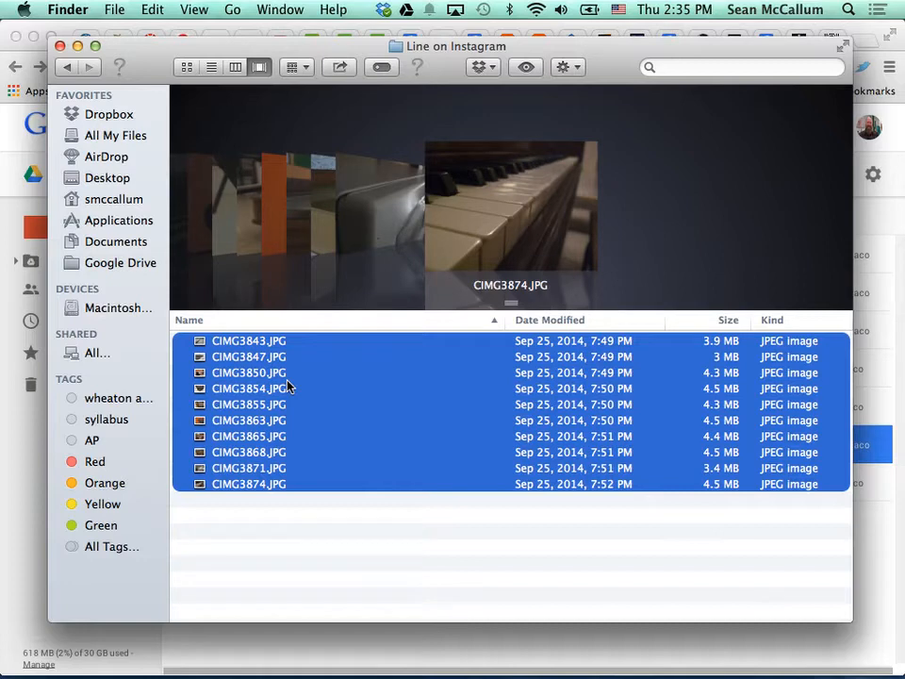
right_click(263, 406)
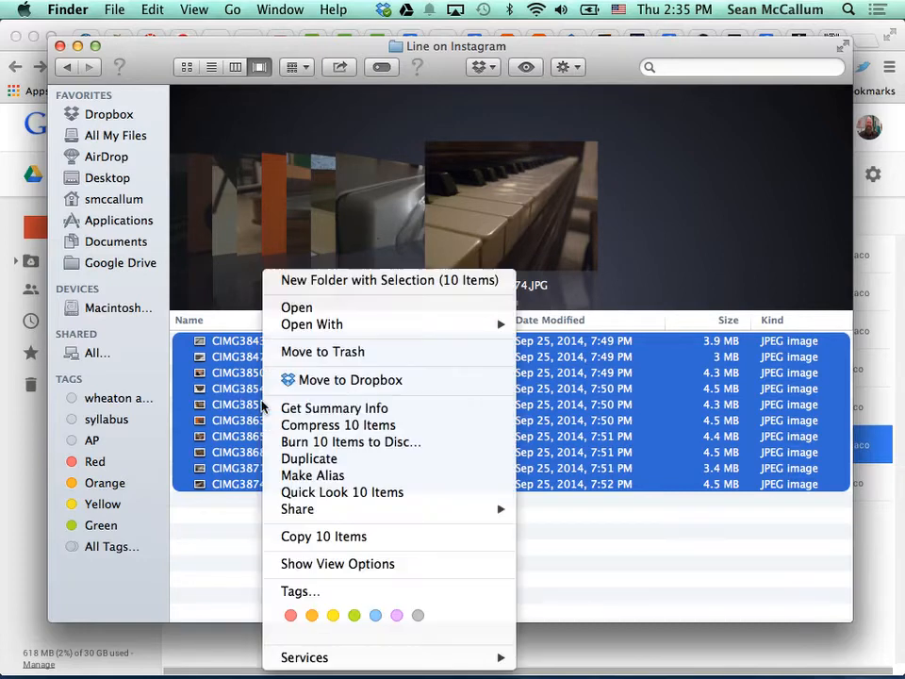
mouse_move(362, 329)
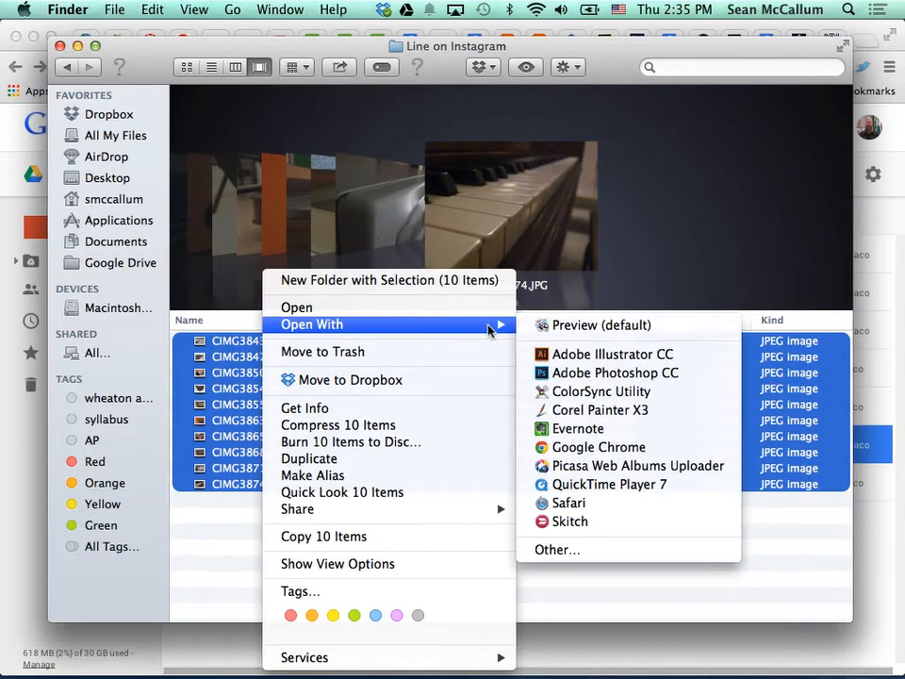
click(582, 374)
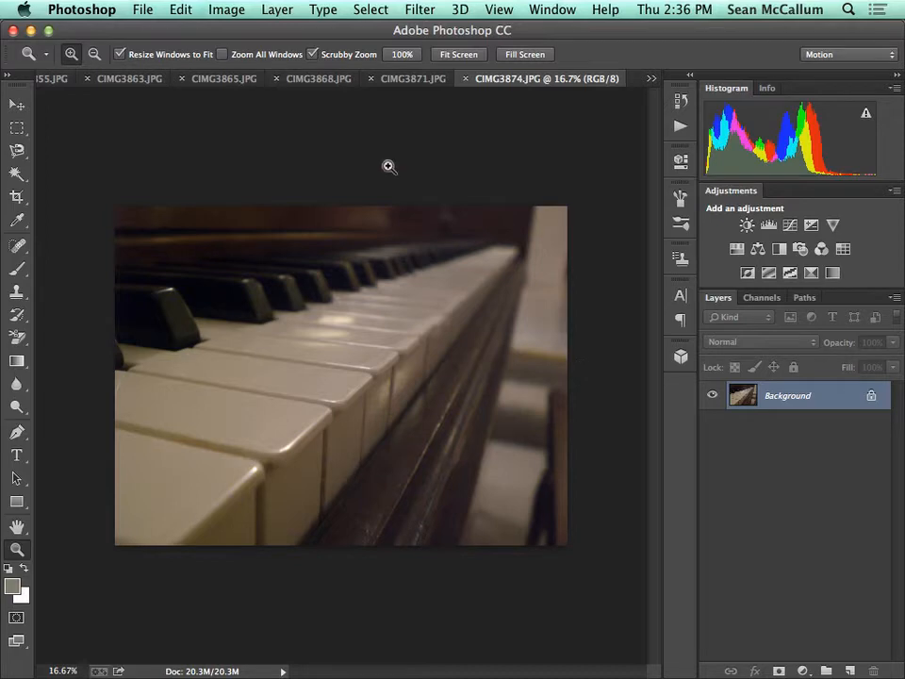
Check the piano photo's width, height and resolution in the Image Size settings and leave without changing them.
click(227, 10)
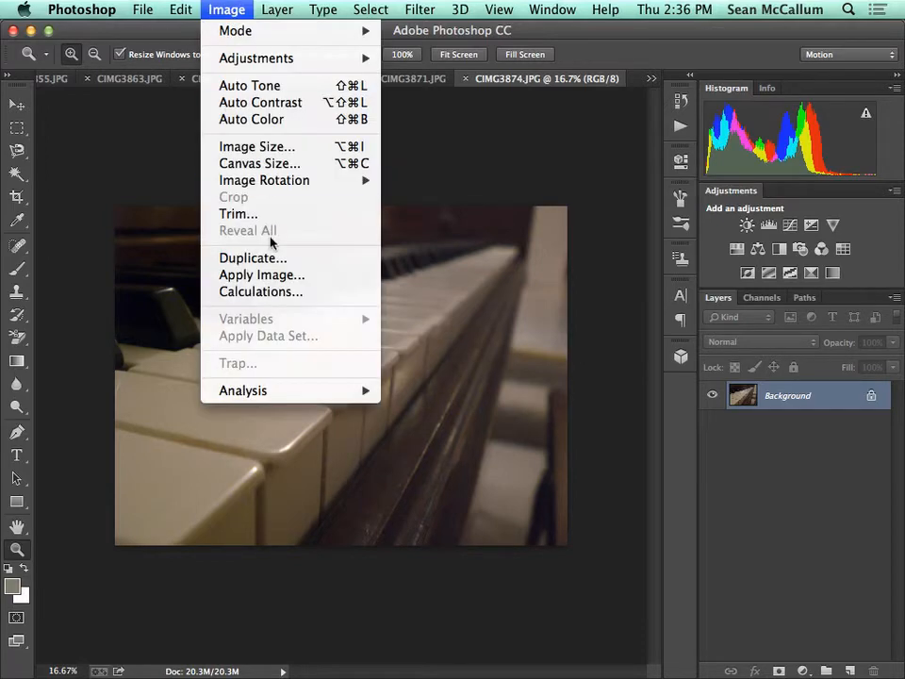
click(265, 148)
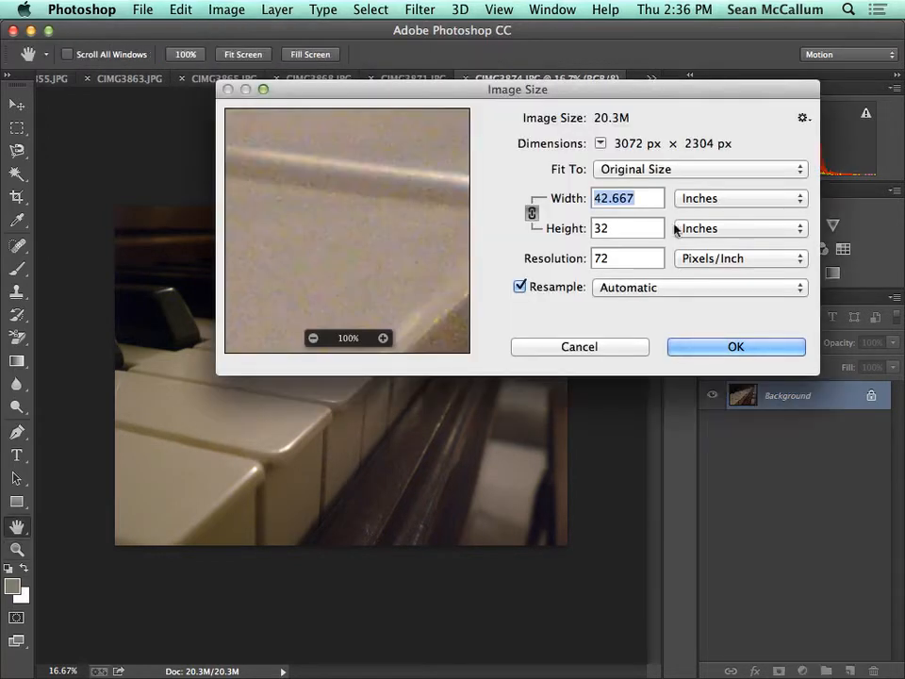
click(618, 229)
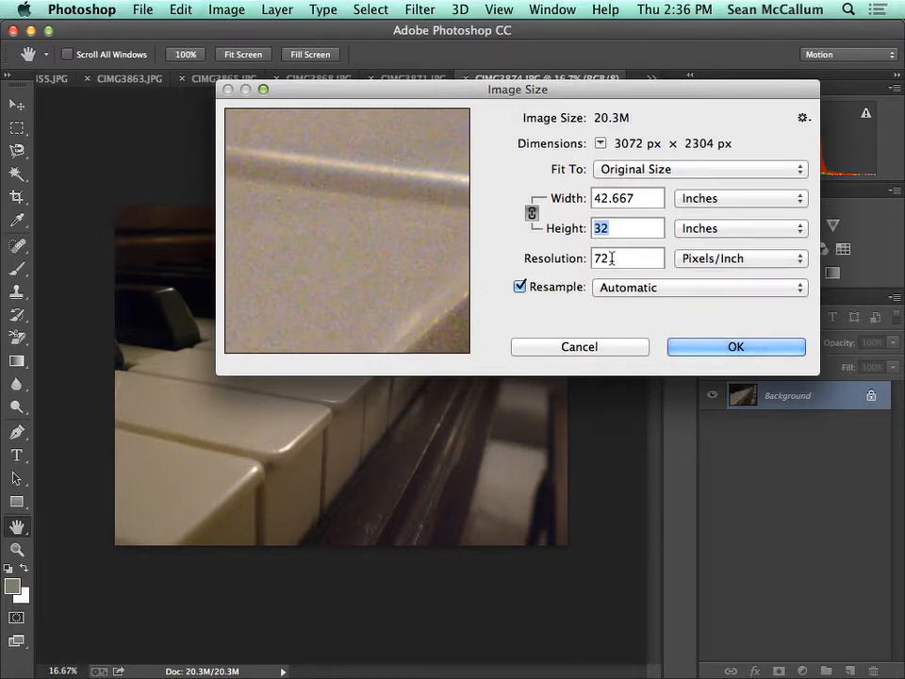
click(609, 349)
key(z)
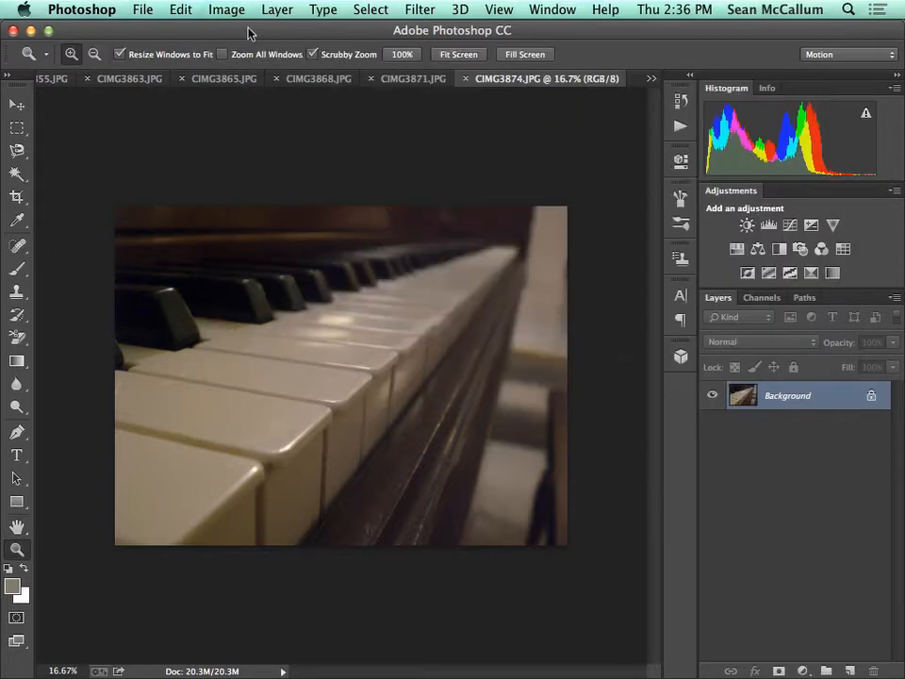
Set the Crop tool to W x H x Resolution with 6 in width, 4 in height and 300 px/in.
click(16, 198)
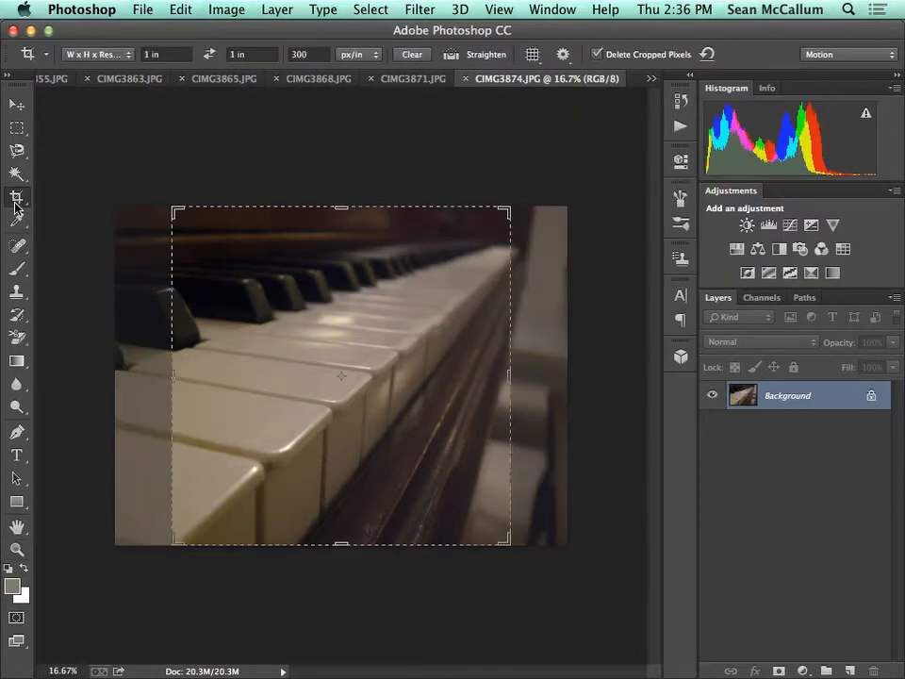
click(115, 56)
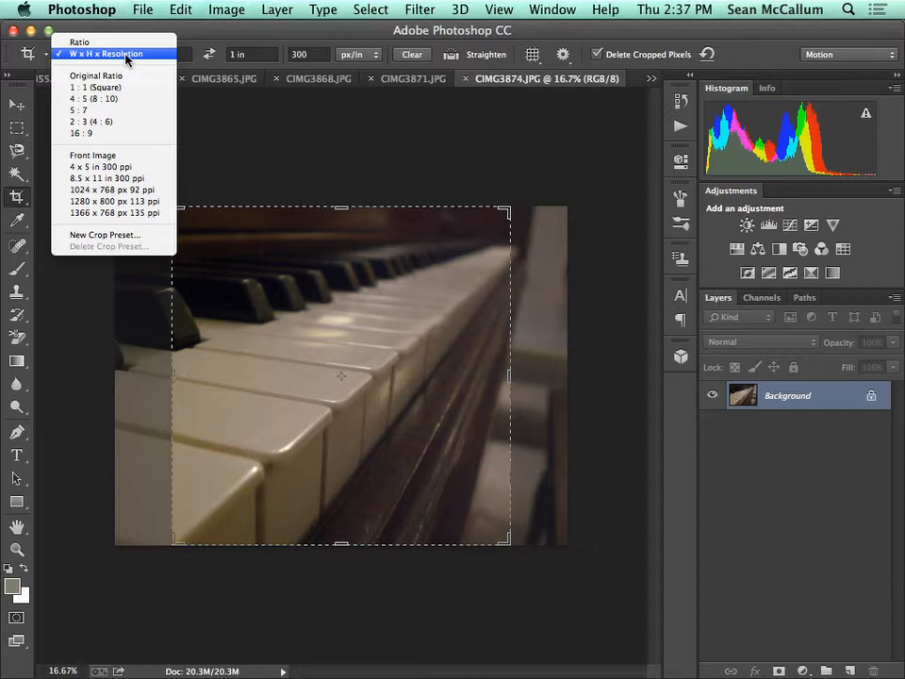
click(181, 26)
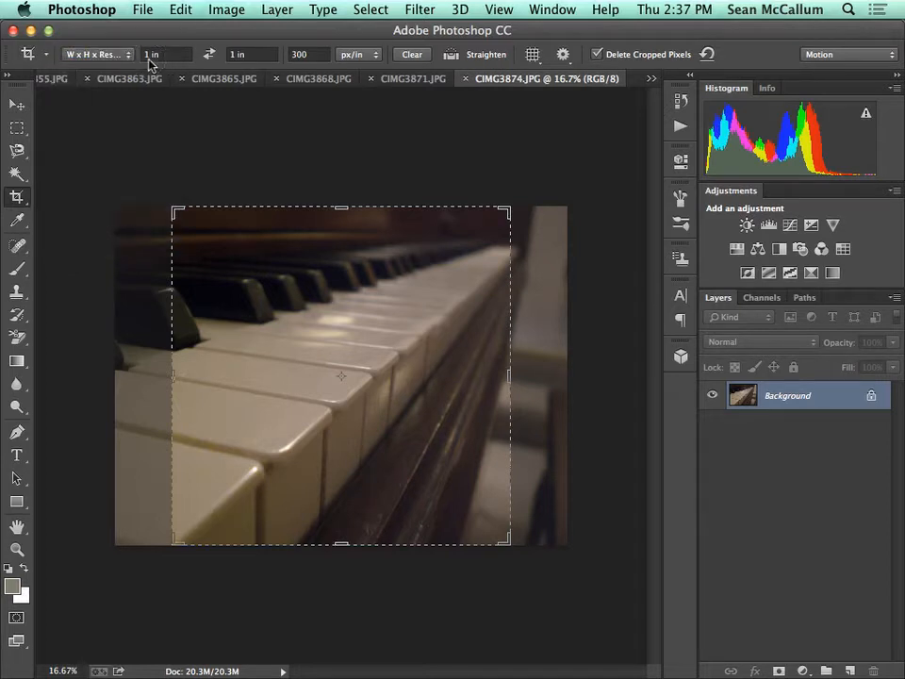
click(149, 55)
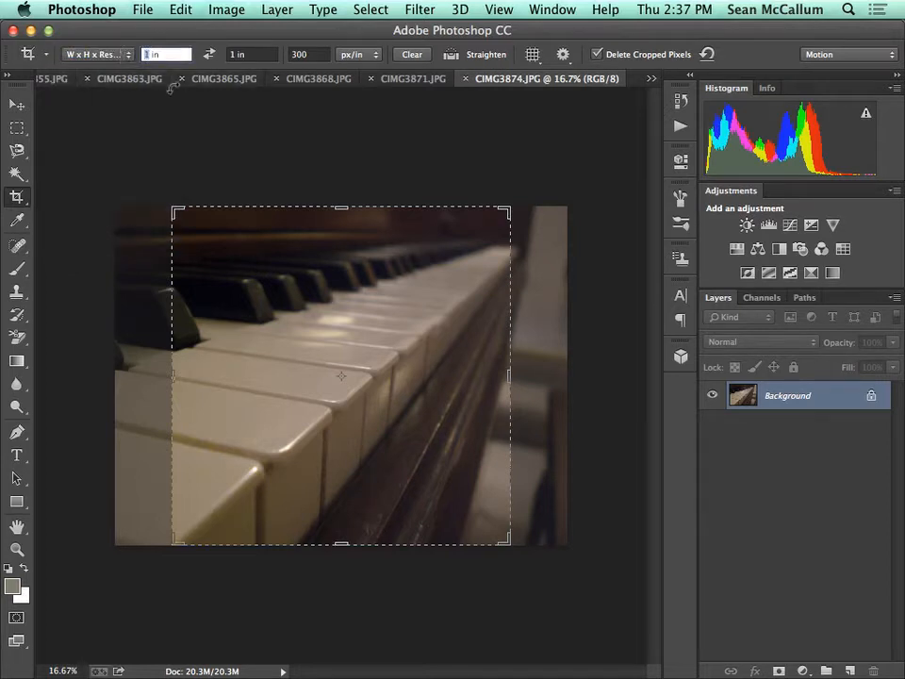
text(6)
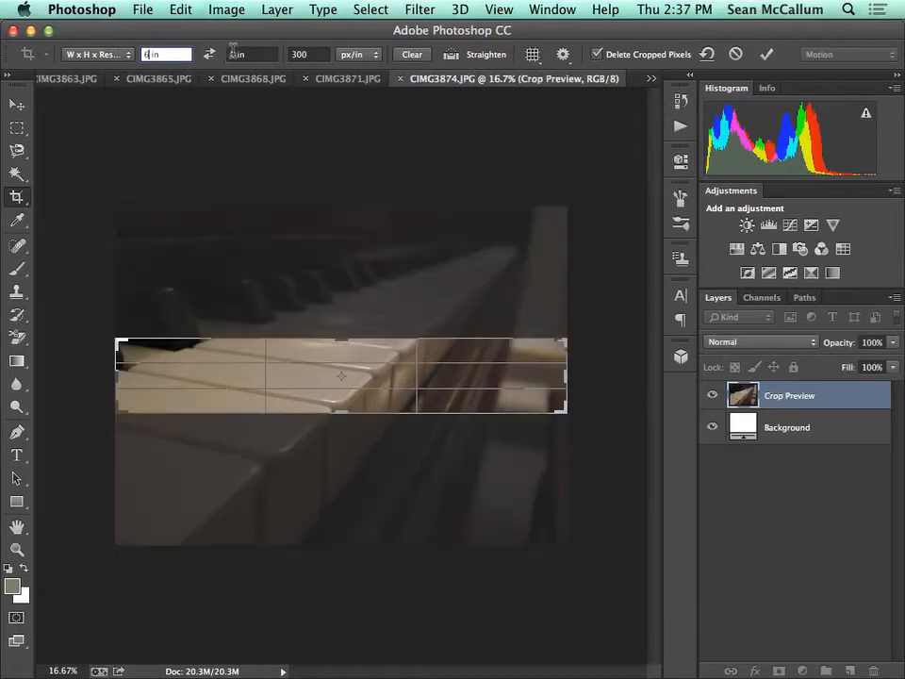
click(234, 54)
click(234, 54)
text(4)
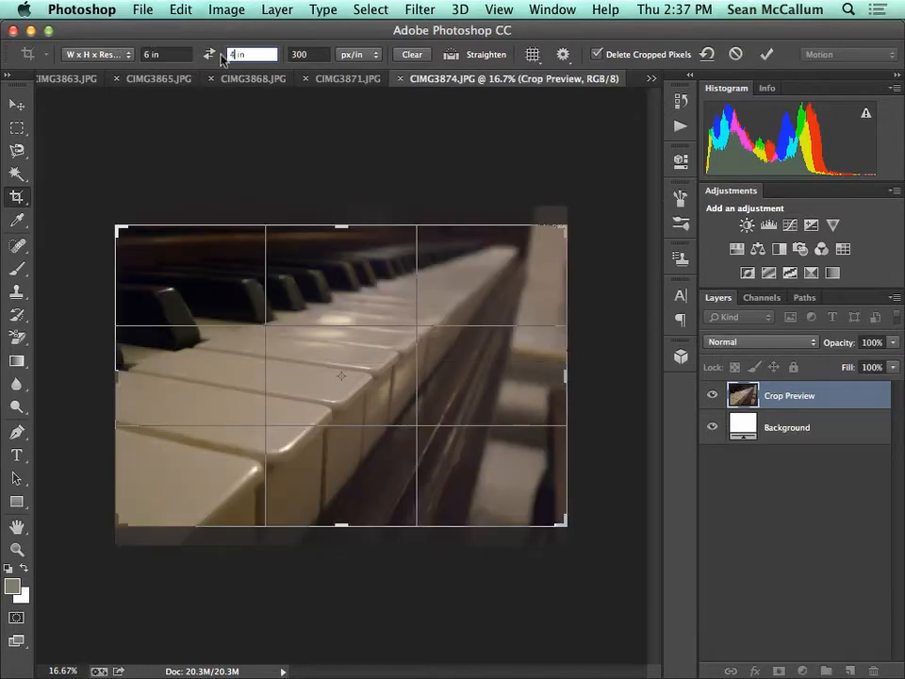
click(310, 54)
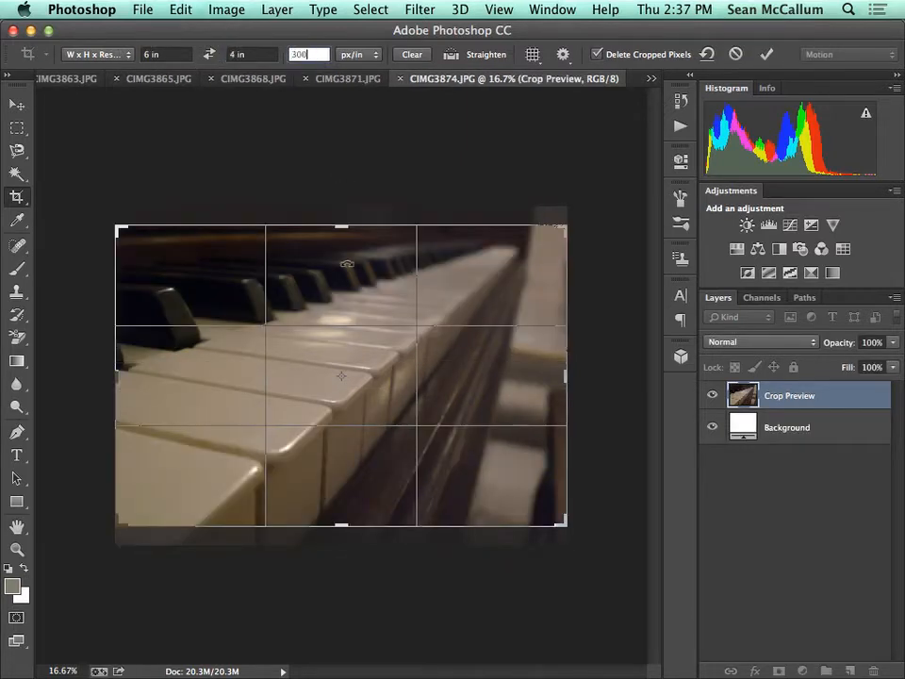
Crop the piano photo tightly around the keys, and crop CIMG3871.JPG using the full default 6 x 4 in frame.
drag(563, 229, 502, 256)
drag(476, 295, 460, 324)
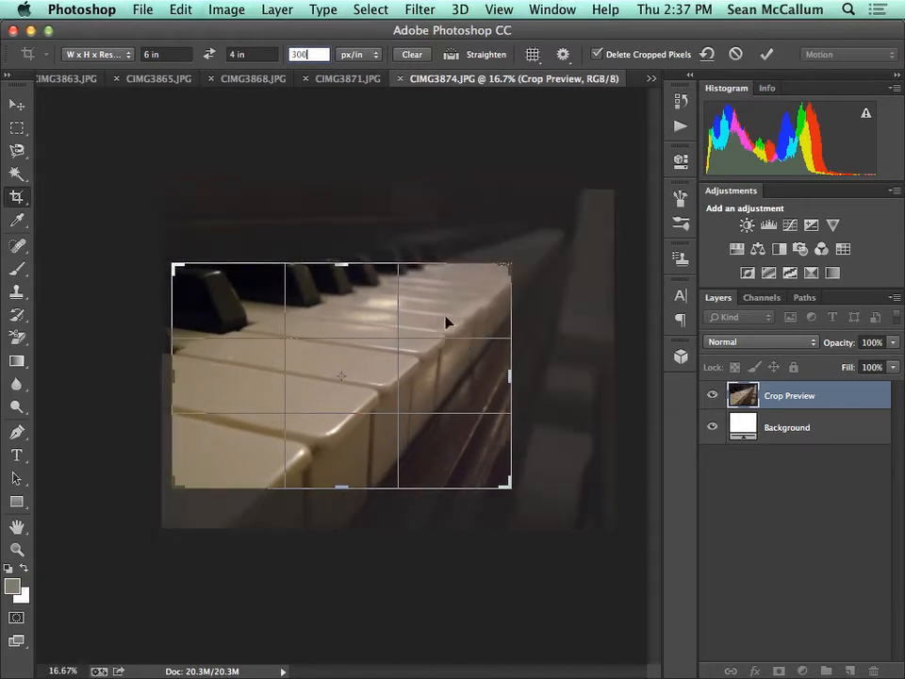
click(768, 59)
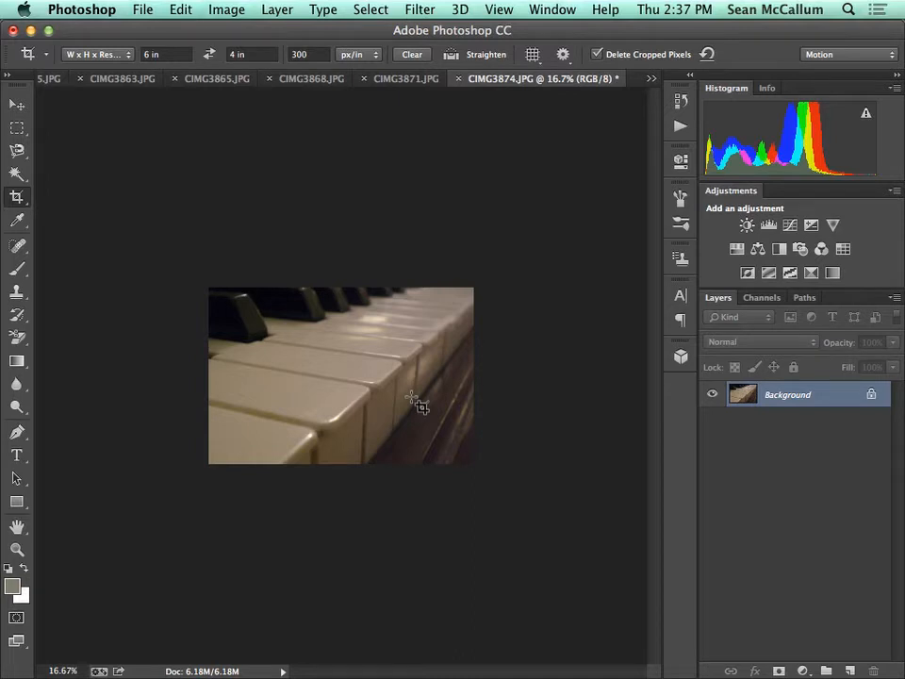
click(400, 81)
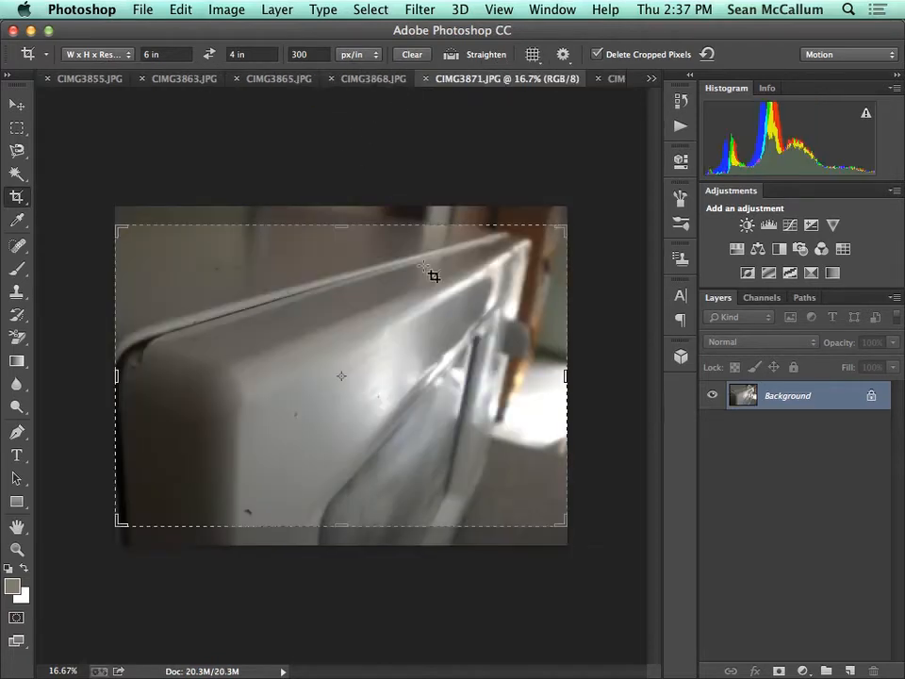
double_click(435, 355)
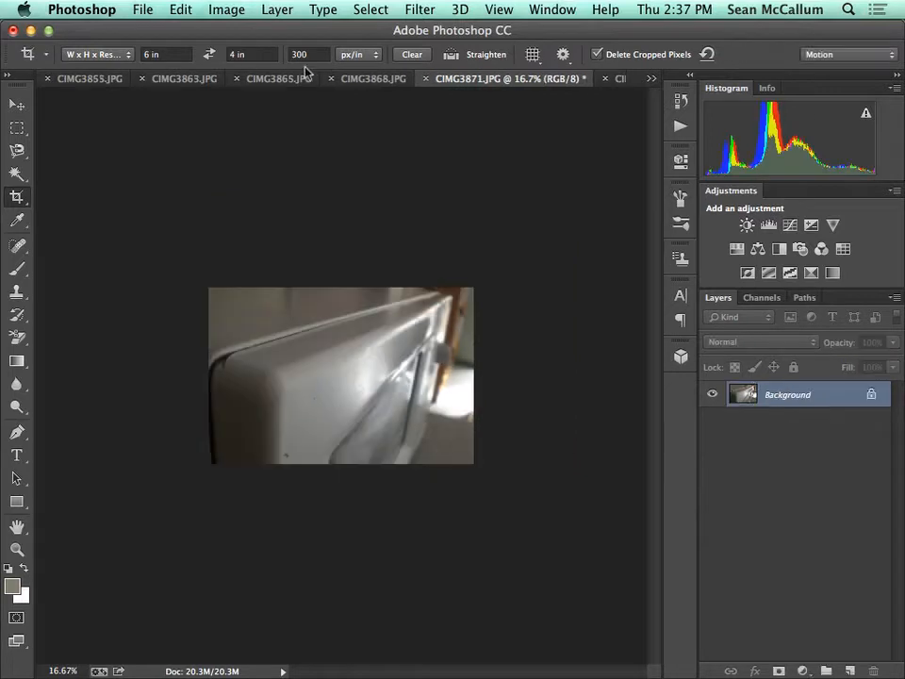
Crop the drawer photo CIMG3868.JPG to a vertical 4 x 6 in format, rotating it counterclockwise so the drawer edge runs steeply diagonal.
click(357, 80)
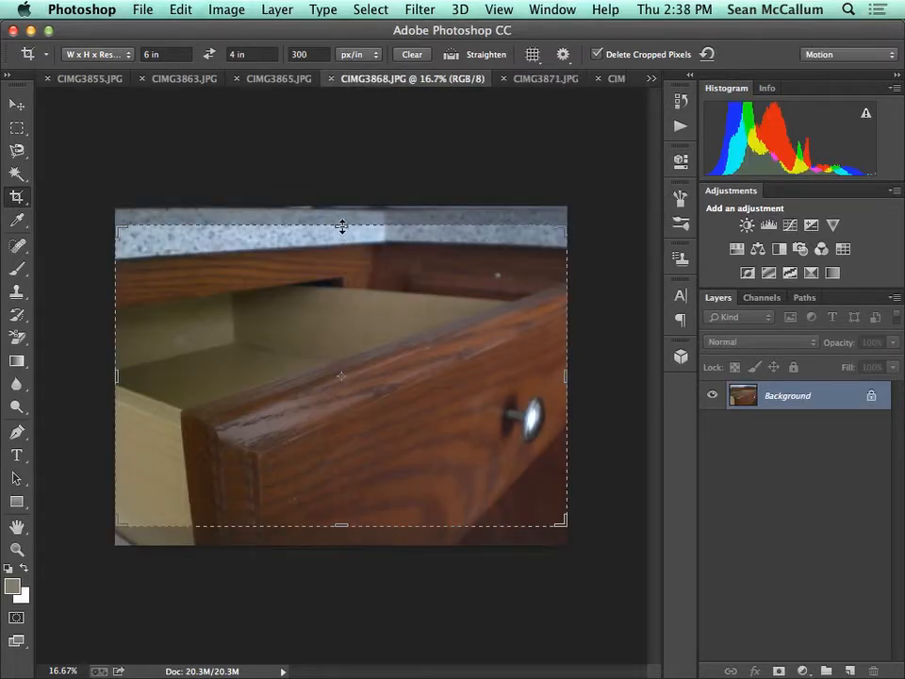
click(209, 55)
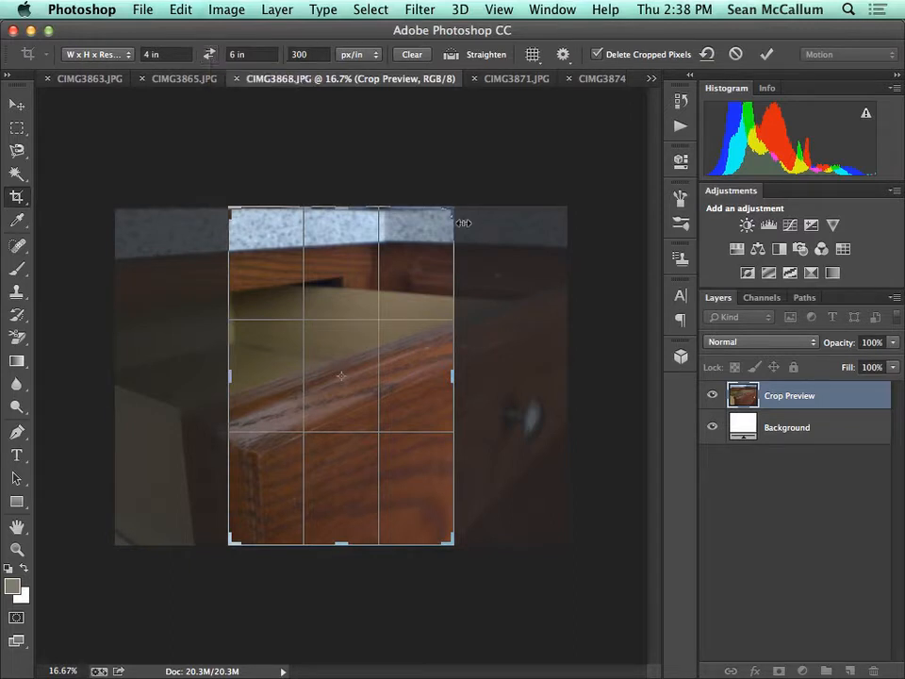
drag(451, 209, 522, 264)
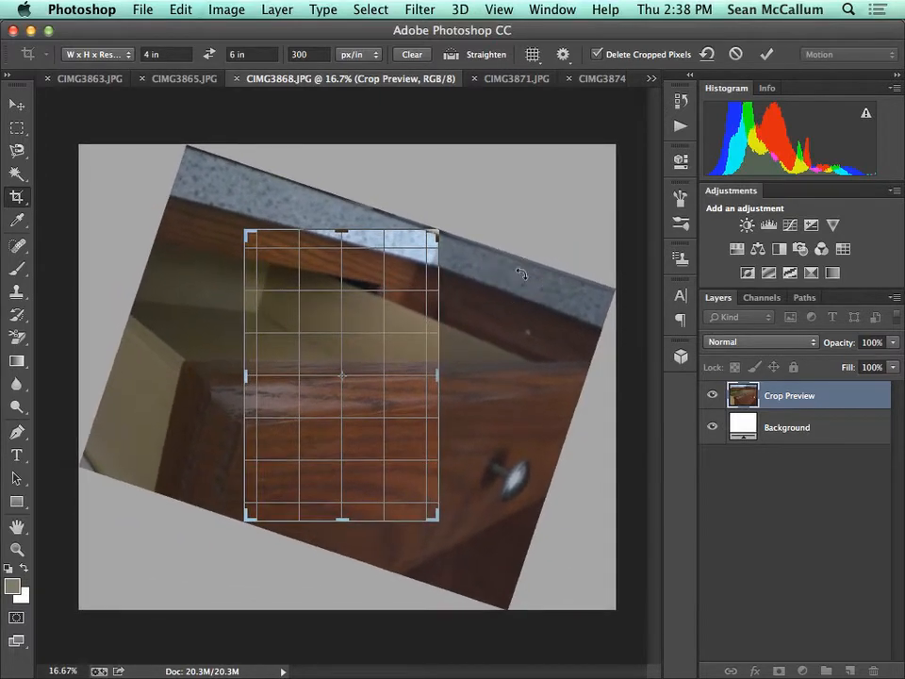
drag(478, 239, 295, 186)
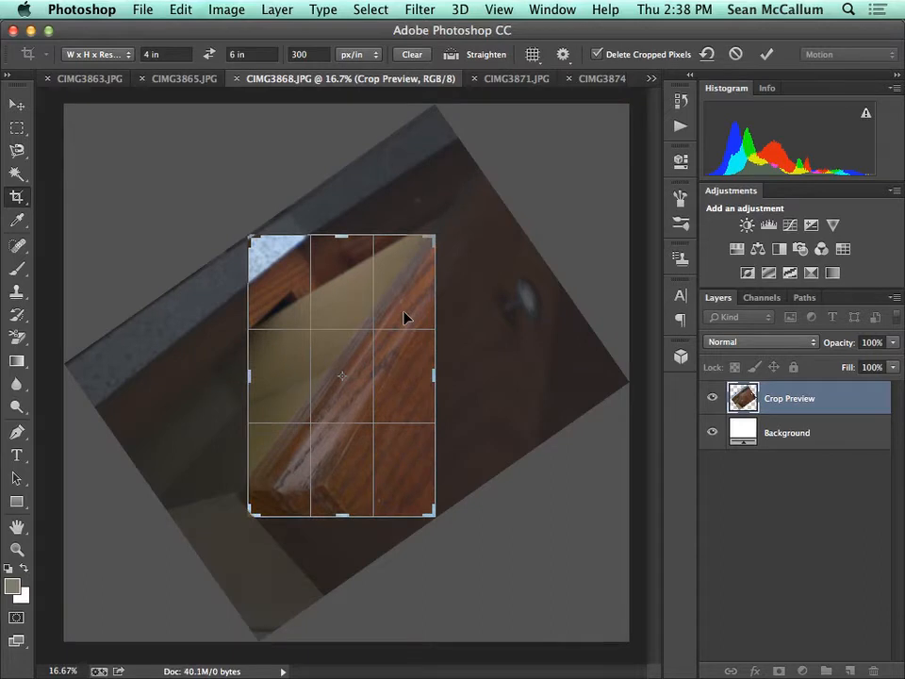
key(Return)
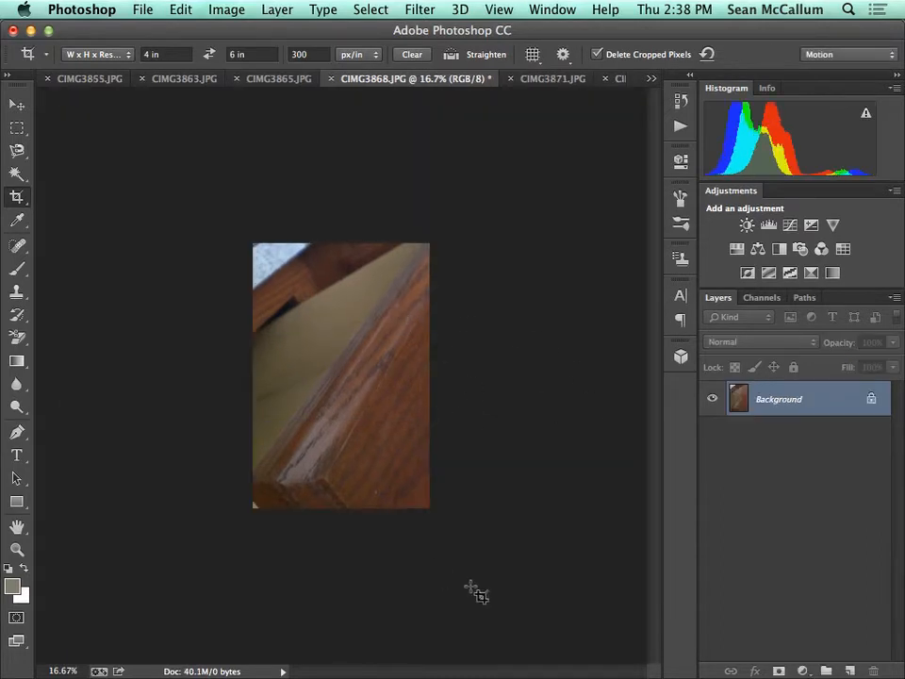
Crop CIMG3865.JPG and the violin photo CIMG3855.JPG using the centred vertical 4 x 6 in frame.
click(278, 79)
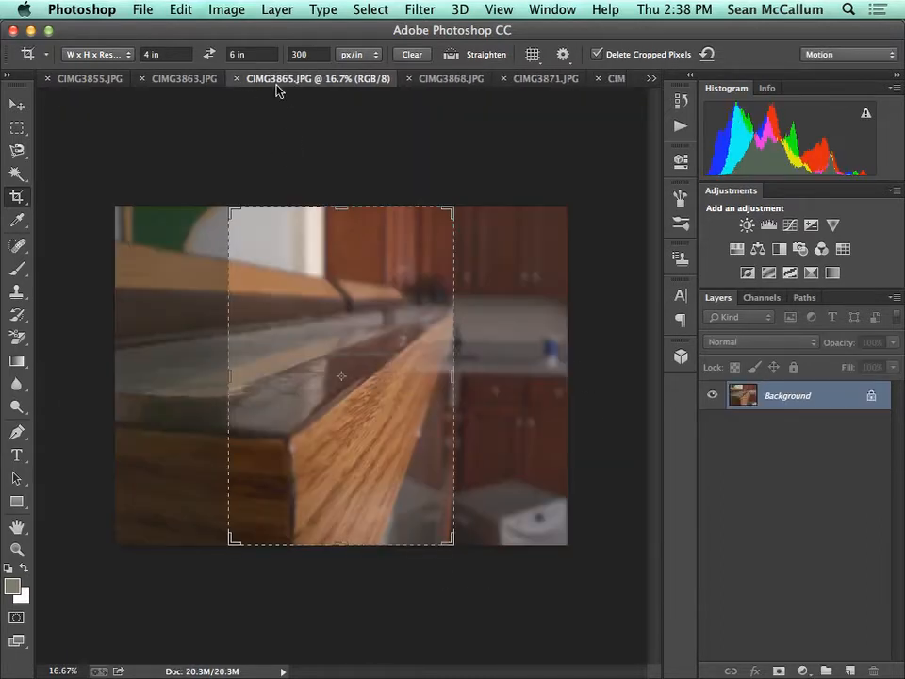
double_click(334, 303)
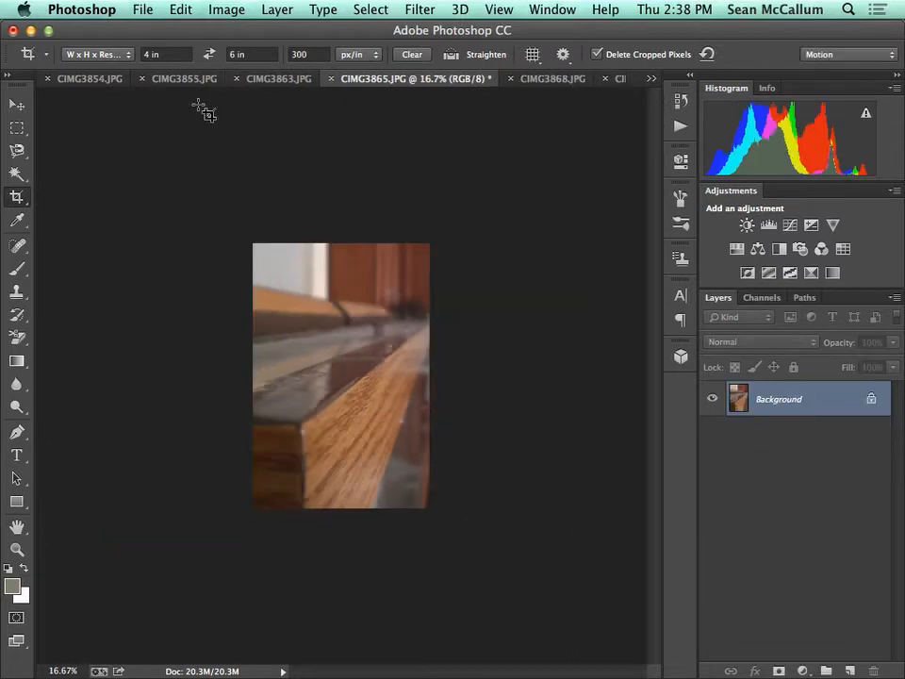
click(185, 79)
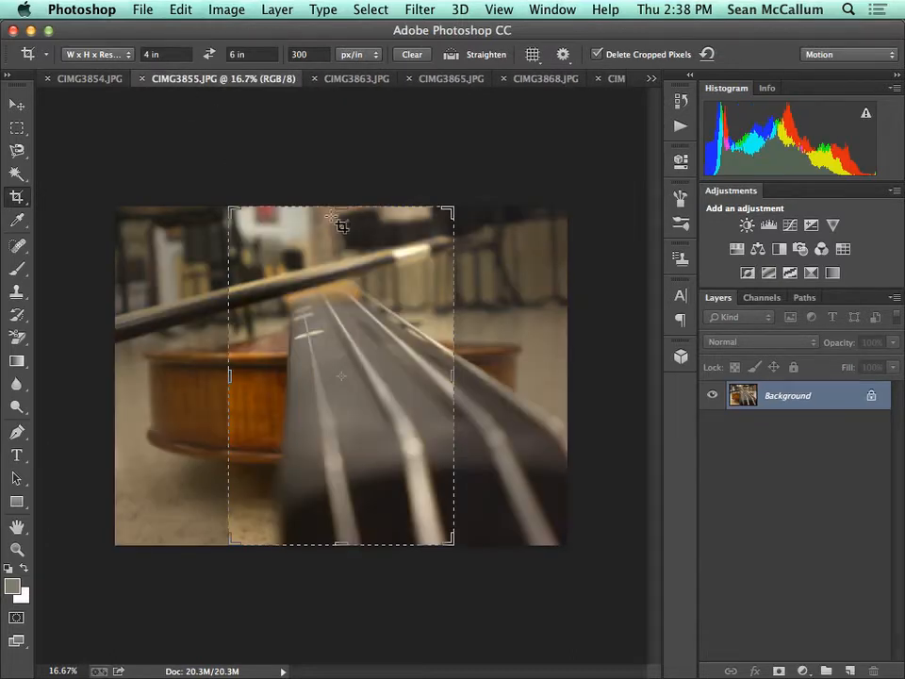
double_click(298, 301)
Change the crop height to 4 in and crop CIMG3850.JPG to a 4 x 4 in square.
click(88, 82)
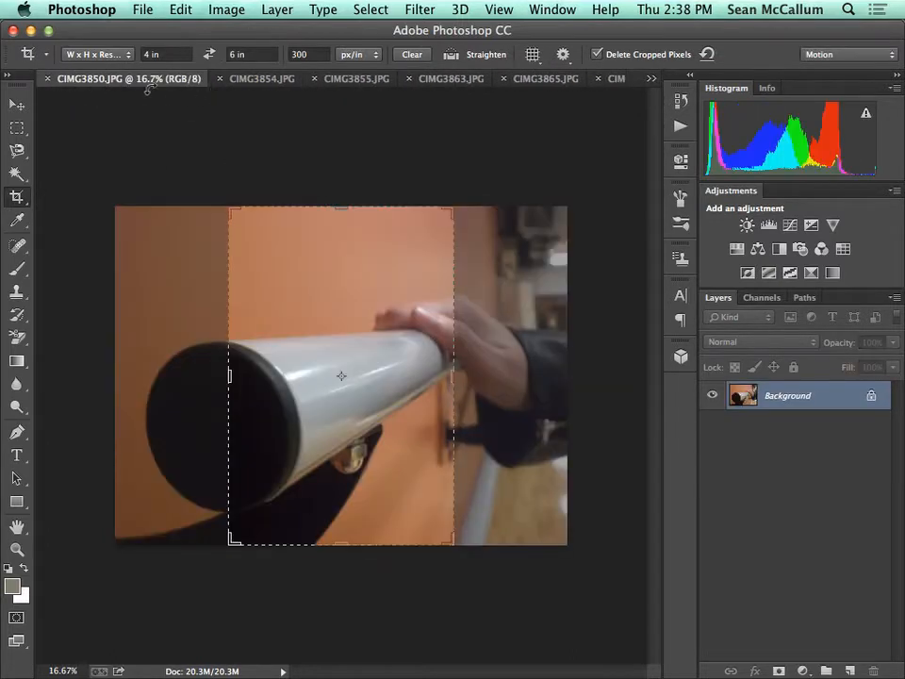
click(232, 54)
click(231, 54)
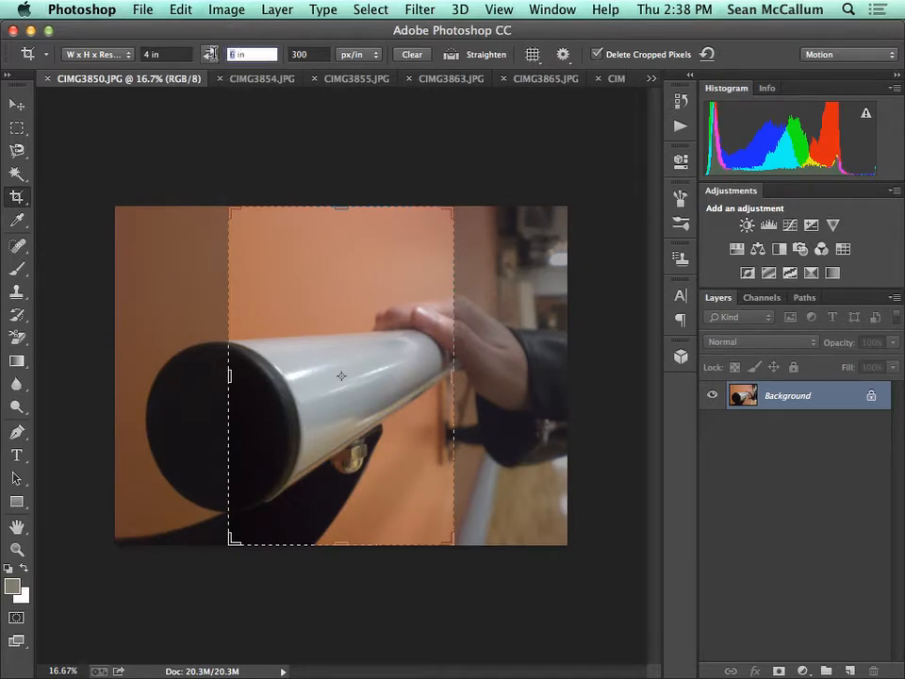
text(4)
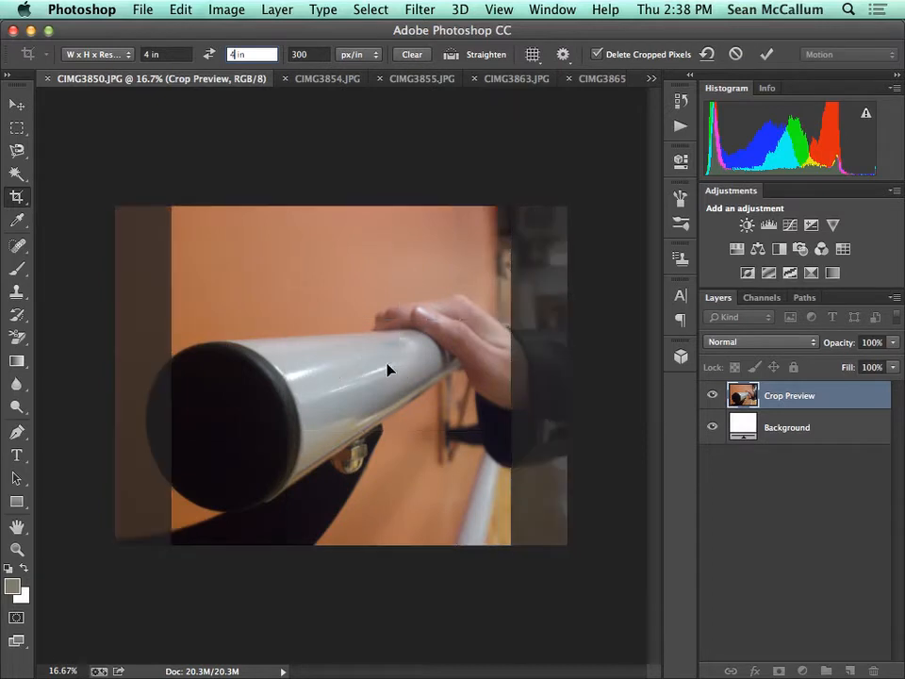
key(Return)
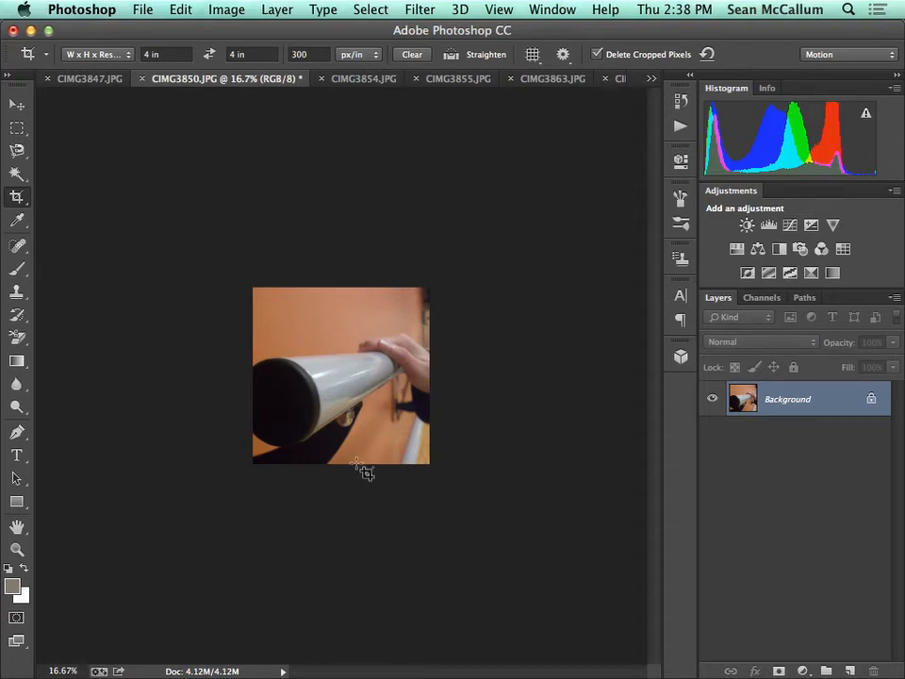
Create a new white RGB document 13 inches wide and 19 inches high at 300 pixels/inch.
click(144, 11)
key(Escape)
key(super+n)
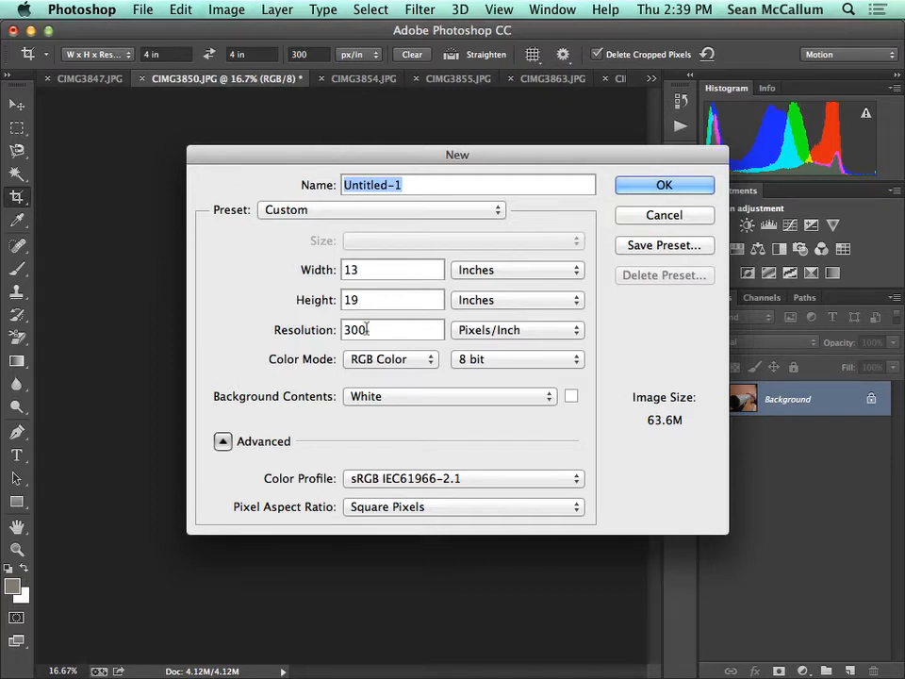
click(664, 185)
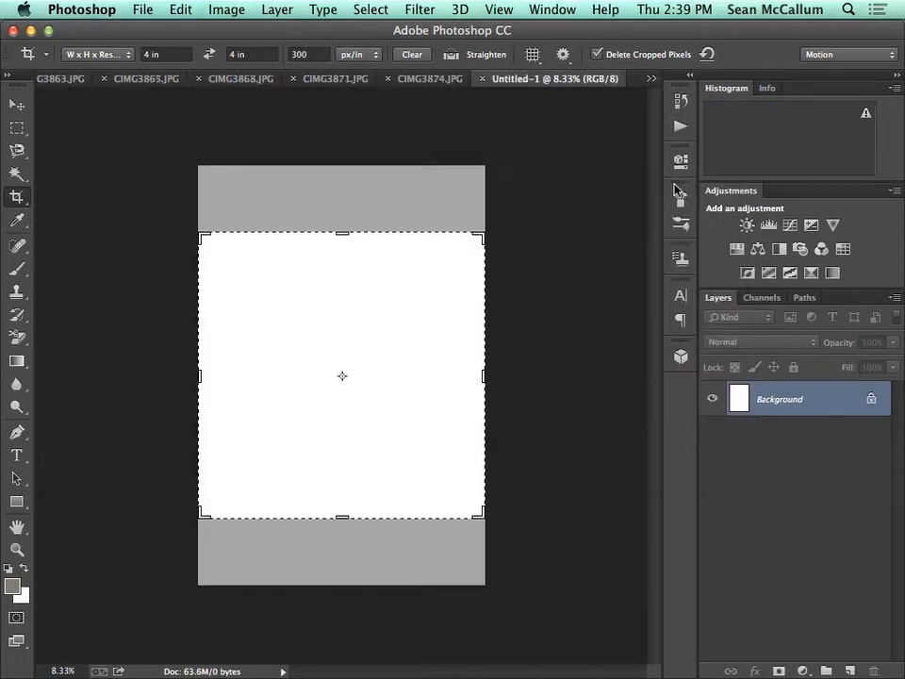
Leave the crop mode by activating the Move tool and show the rulers in the blank 13 x 19 in document.
click(16, 102)
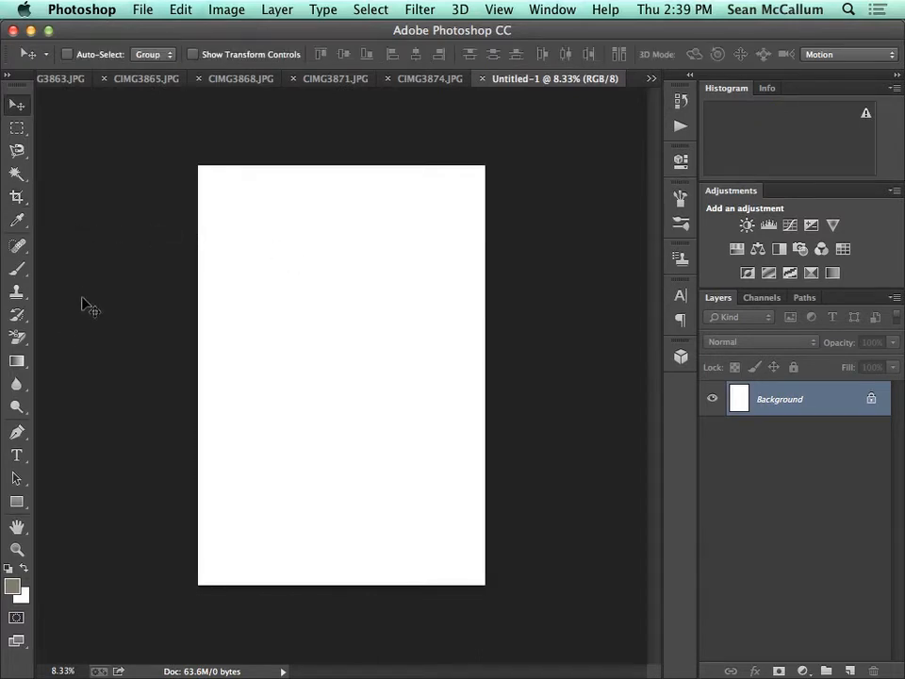
key(super+r)
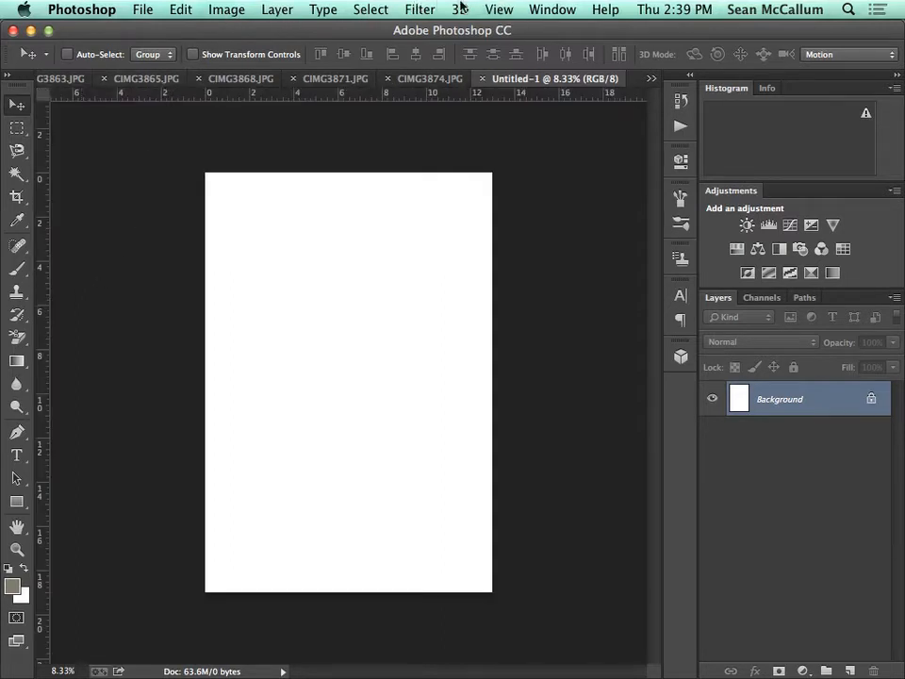
click(499, 9)
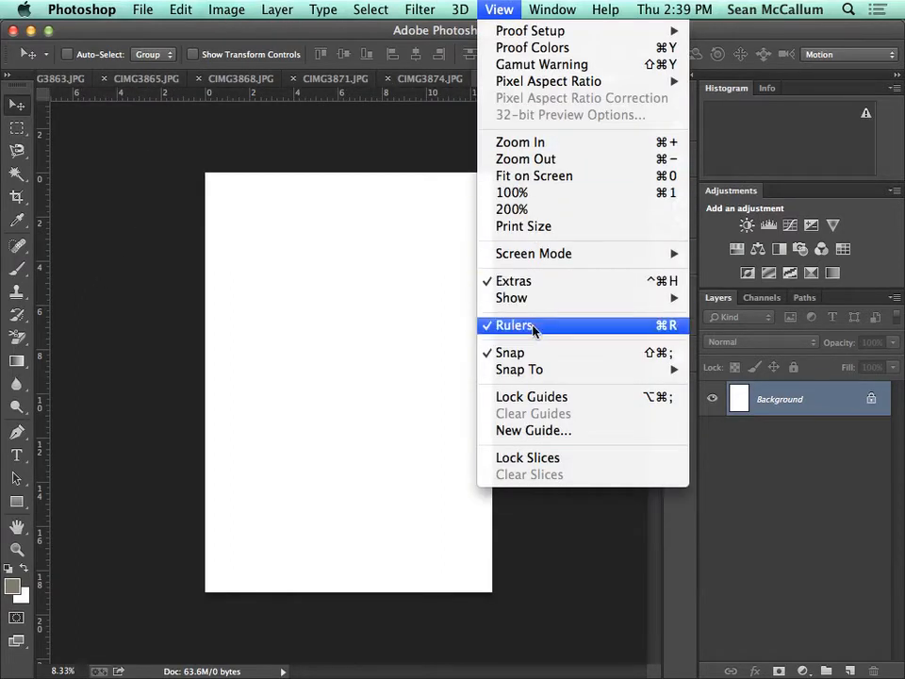
click(502, 13)
Place a horizontal guide 2 in below the page's top edge and a vertical guide 2 in from its left edge.
click(17, 551)
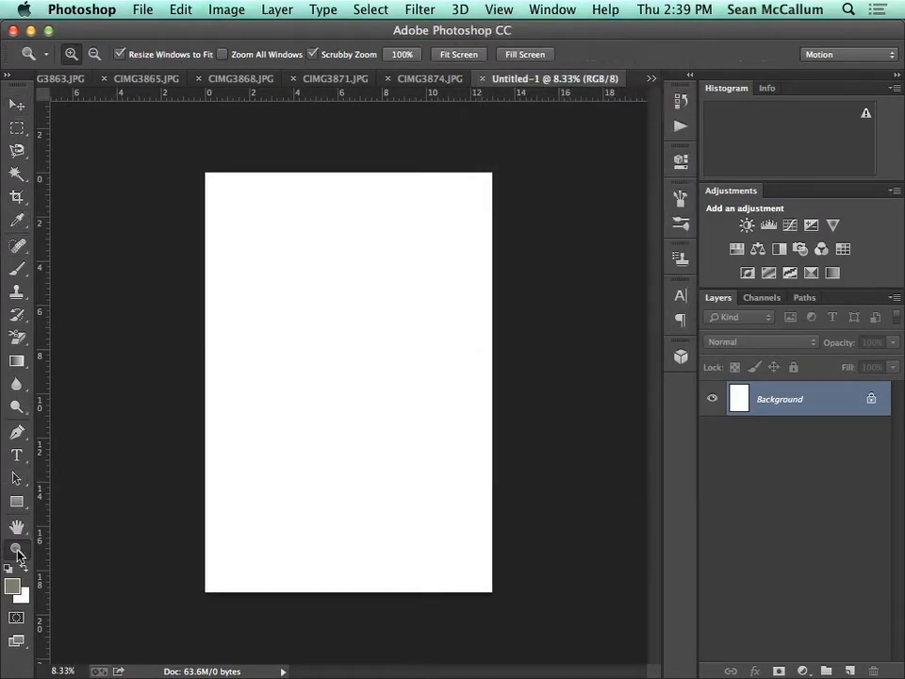
click(216, 218)
click(230, 195)
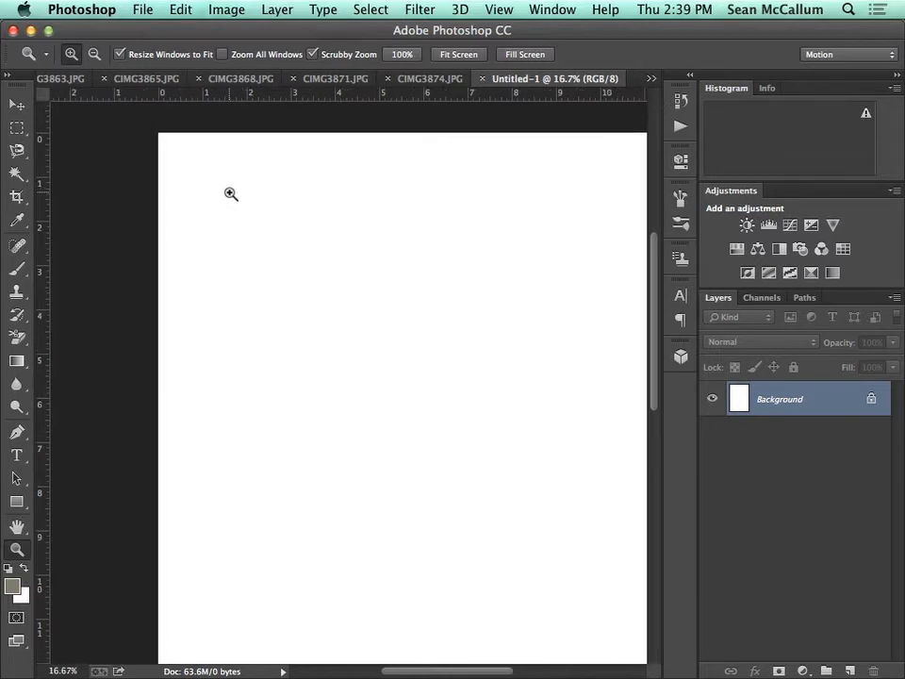
click(230, 194)
scroll(156, 216, up, 3)
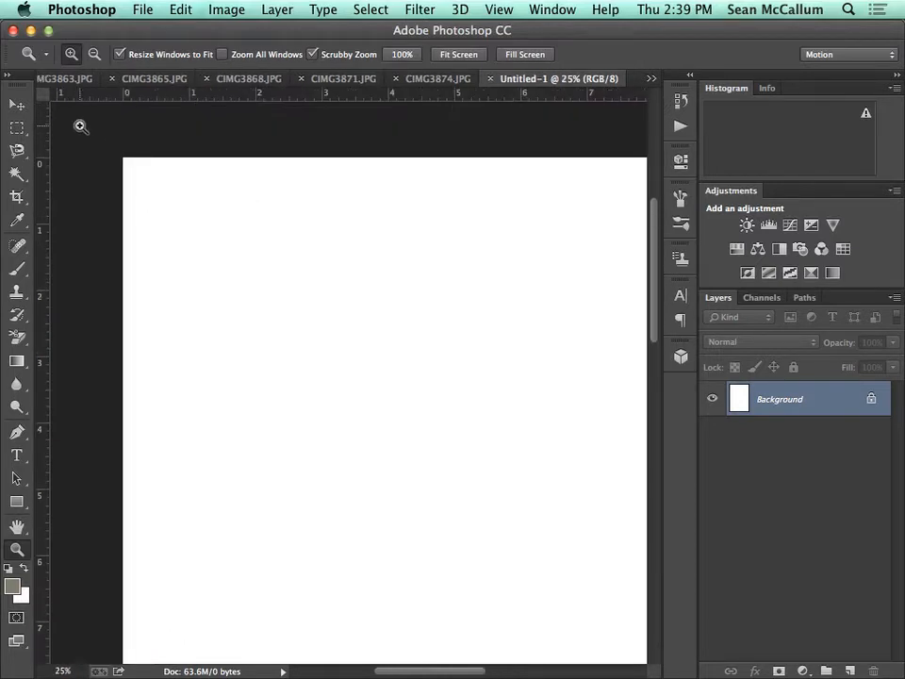
click(19, 108)
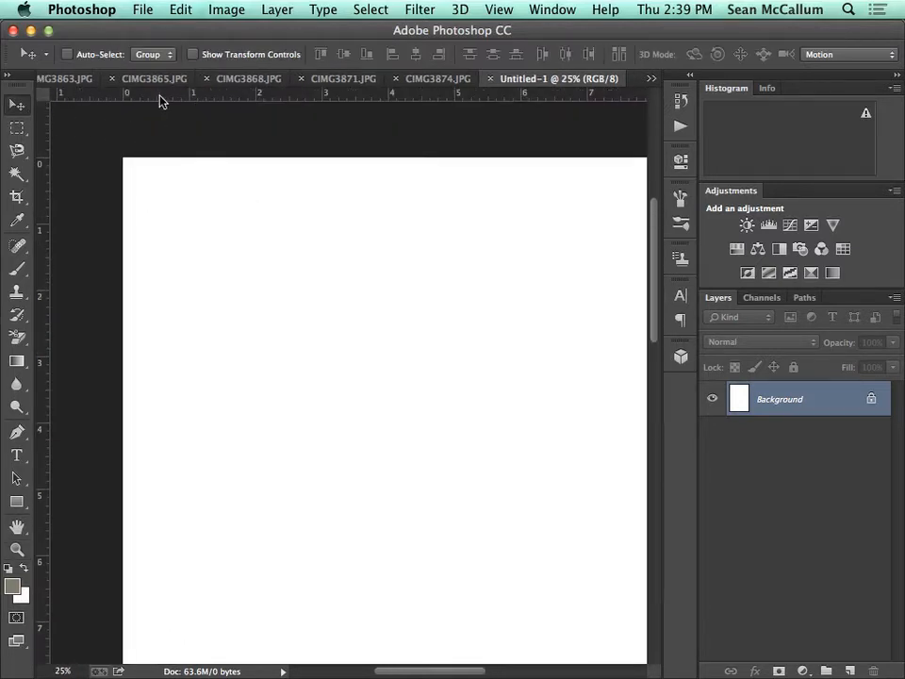
drag(161, 97, 163, 291)
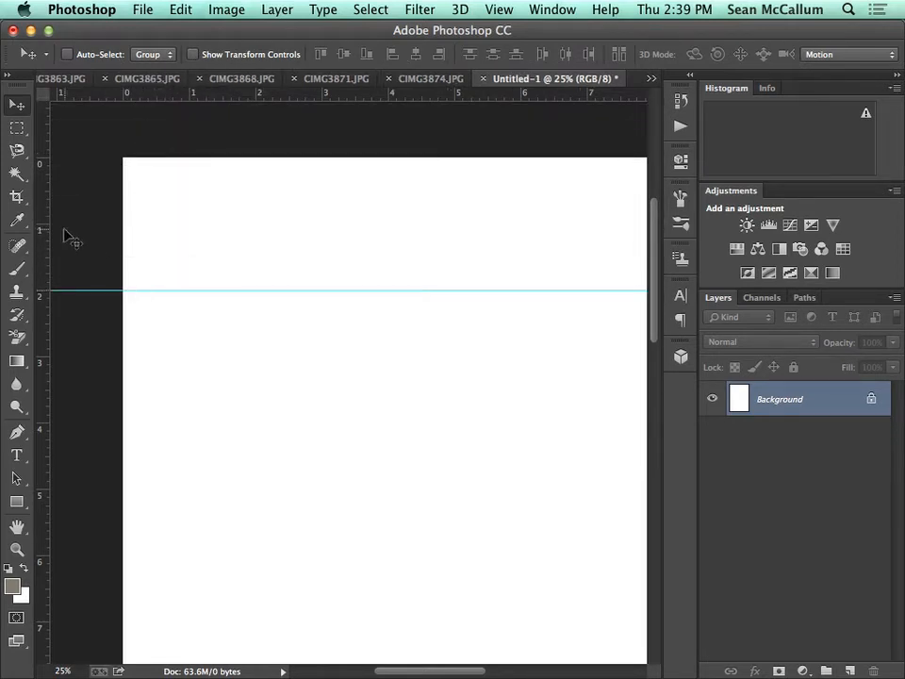
drag(43, 217, 256, 230)
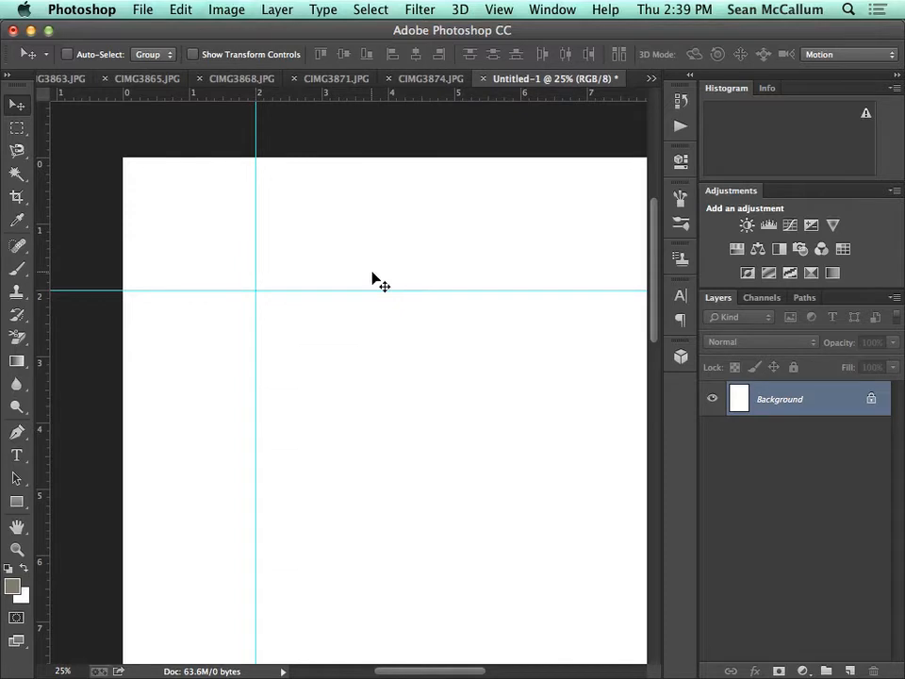
Copy the piano keys photo CIMG3874.JPG into Untitled-1 and align its upper-left corner with the crossing of the two guides.
click(425, 78)
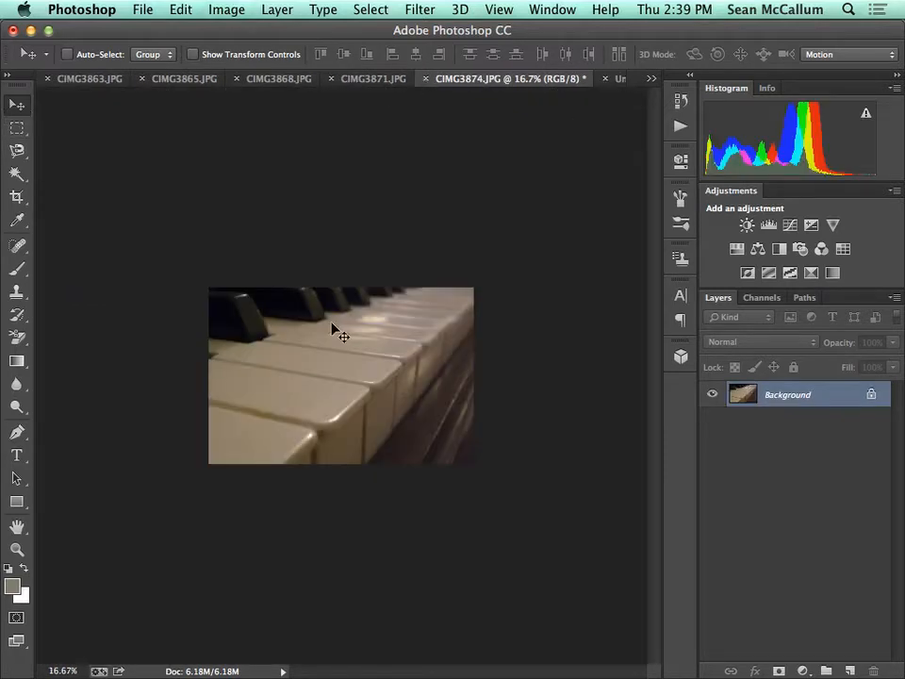
drag(339, 332, 299, 320)
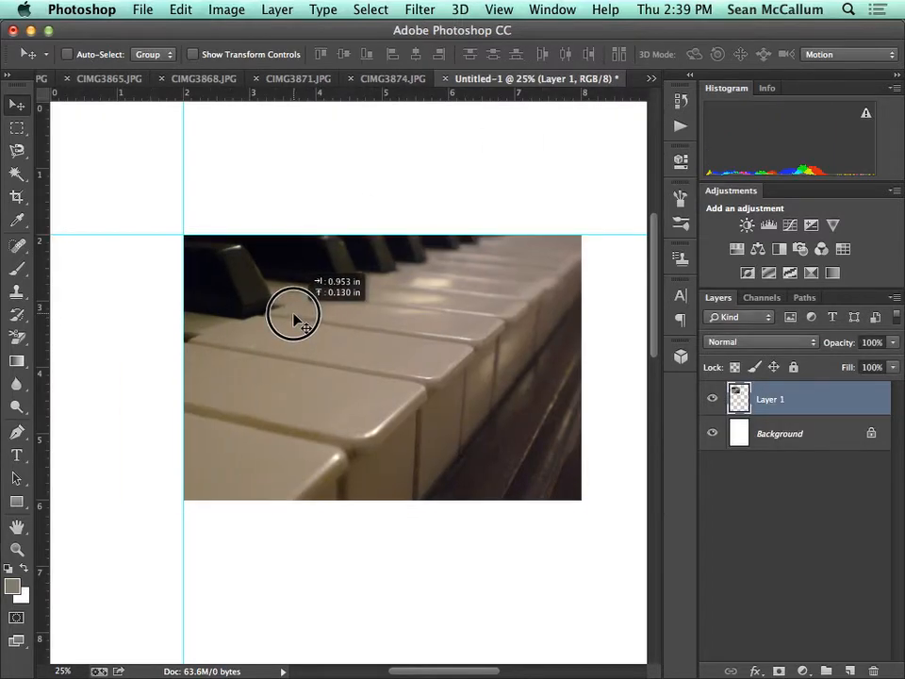
double_click(18, 528)
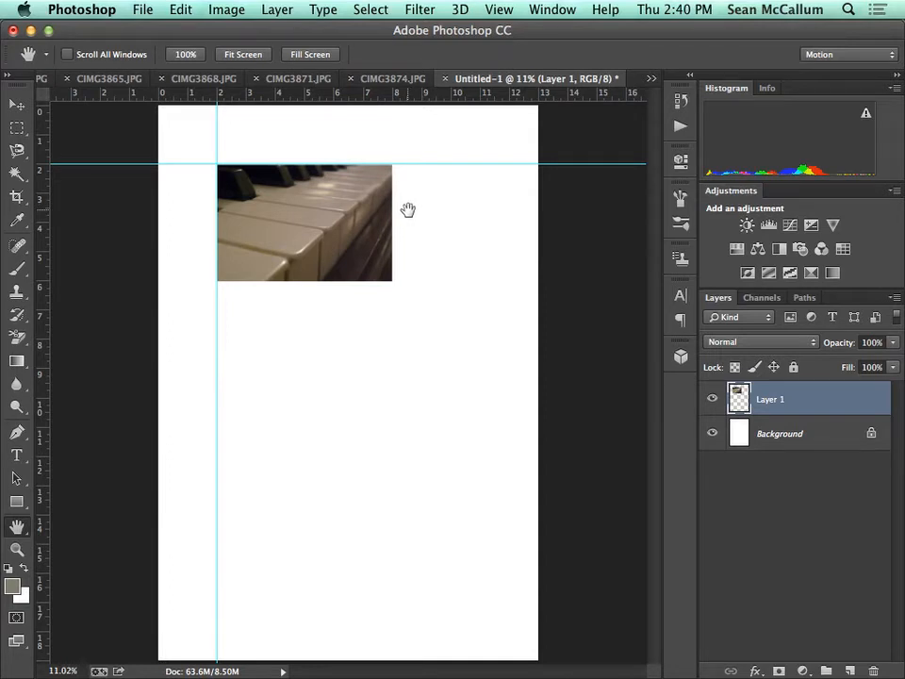
Crop the orange photo CIMG3863.JPG to a centred 4 x 4 in square.
click(298, 79)
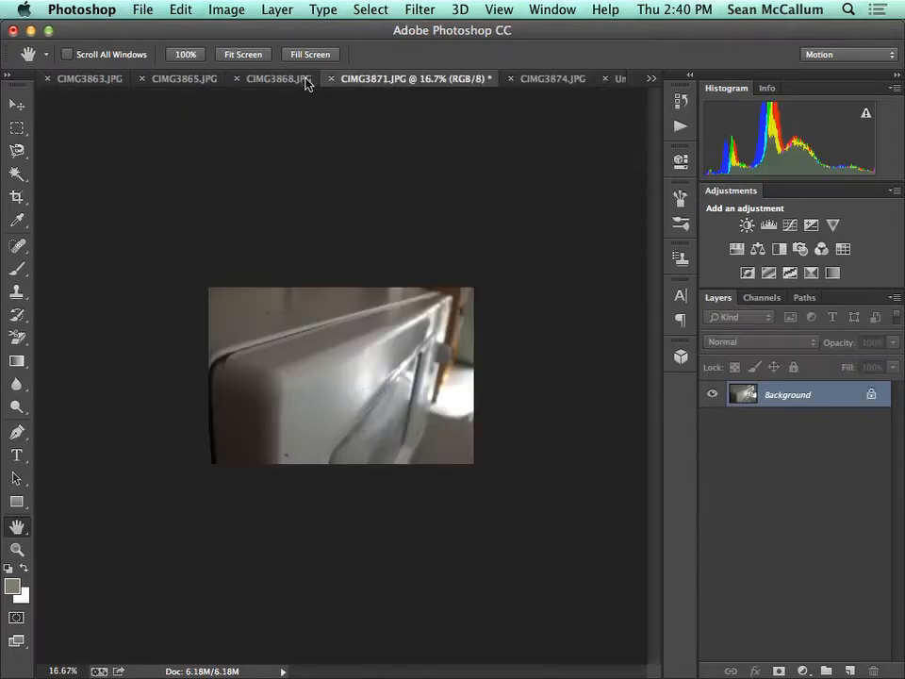
click(189, 81)
click(88, 80)
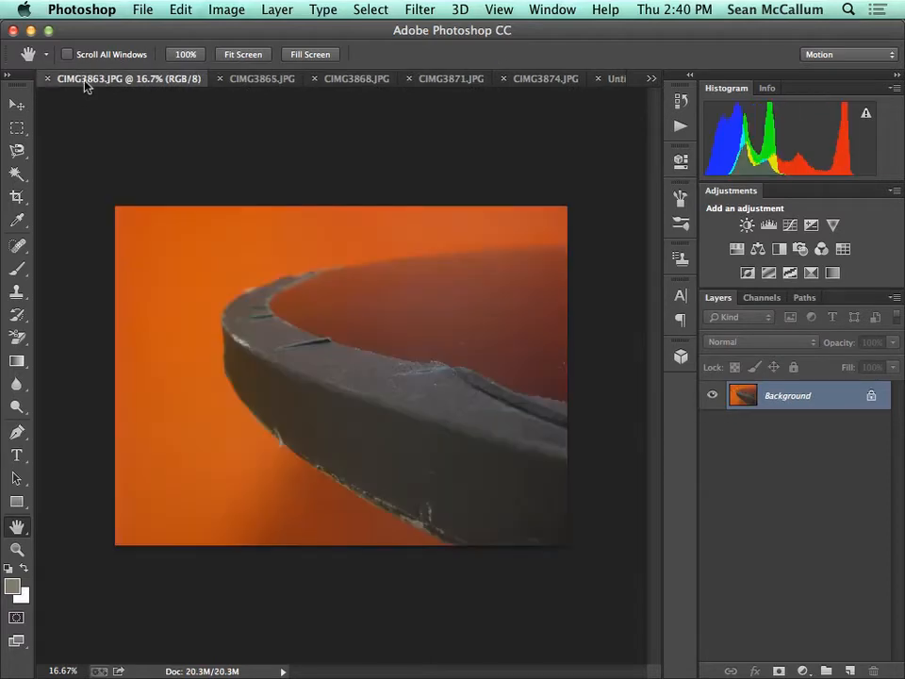
click(17, 197)
double_click(397, 323)
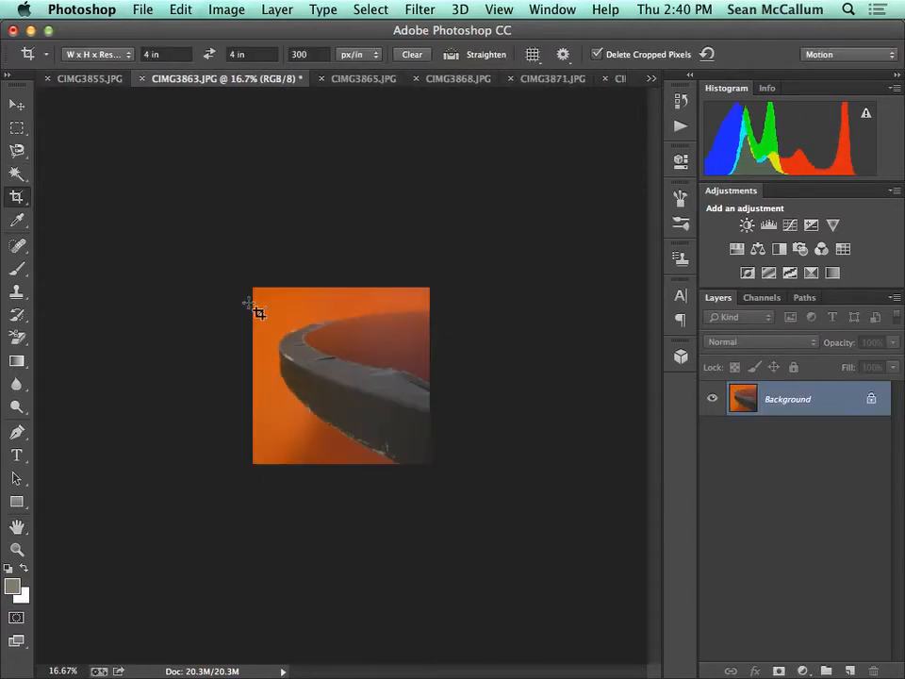
Try to copy the cropped orange photo CIMG3863.JPG into the Untitled-1 document.
click(16, 106)
drag(339, 359, 368, 380)
click(651, 81)
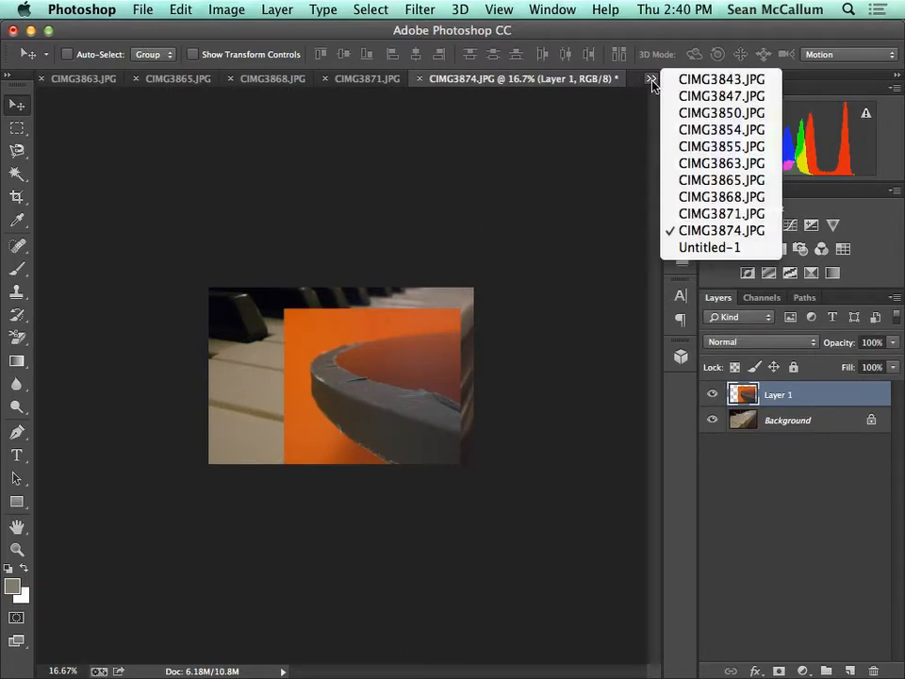
click(727, 250)
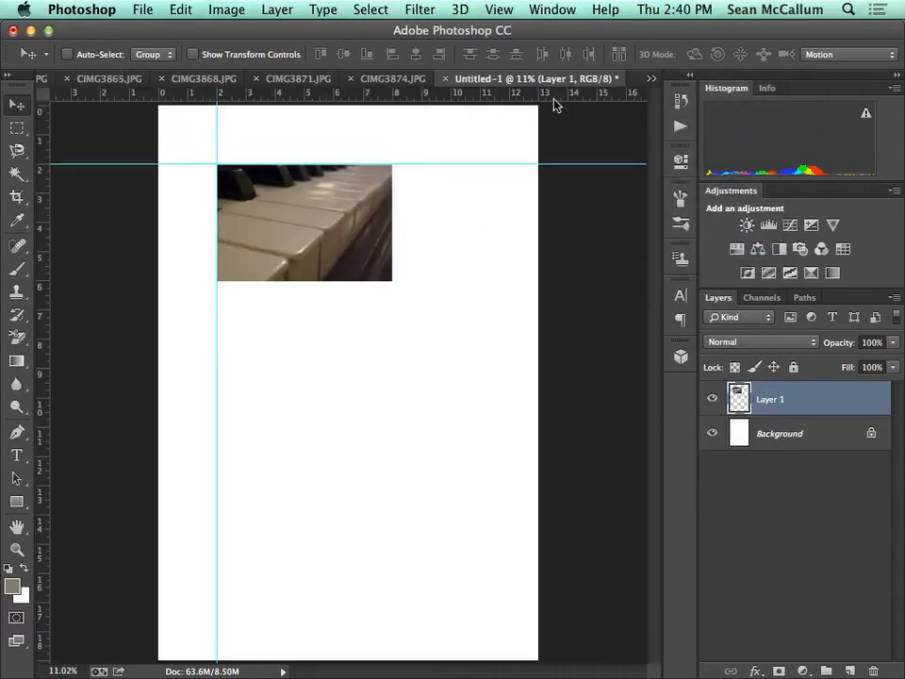
click(396, 83)
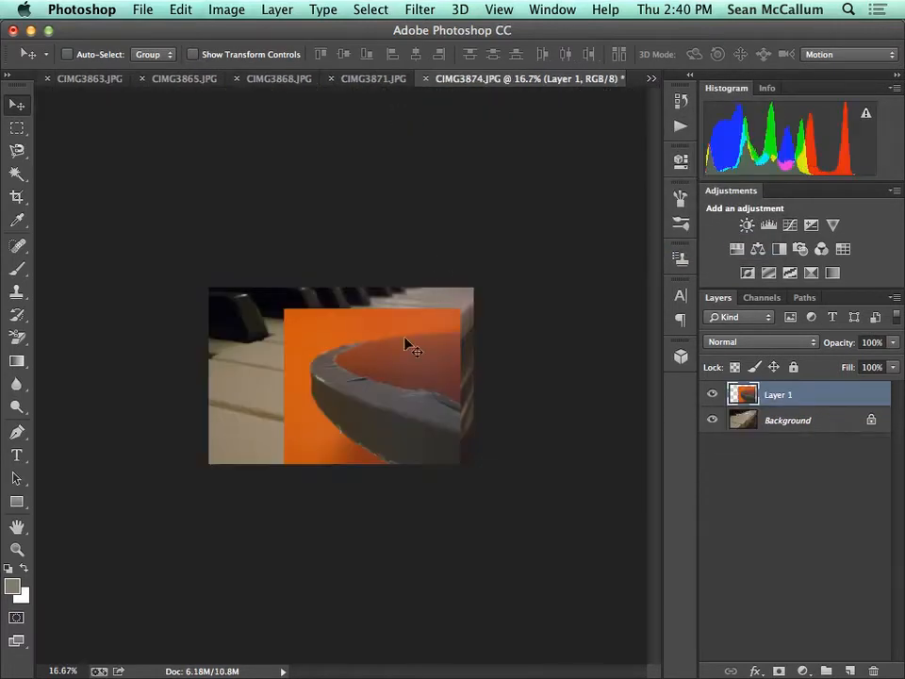
Reorder the open documents so that Untitled-1 sits directly between CIMG3863.JPG and CIMG3865.JPG.
click(652, 83)
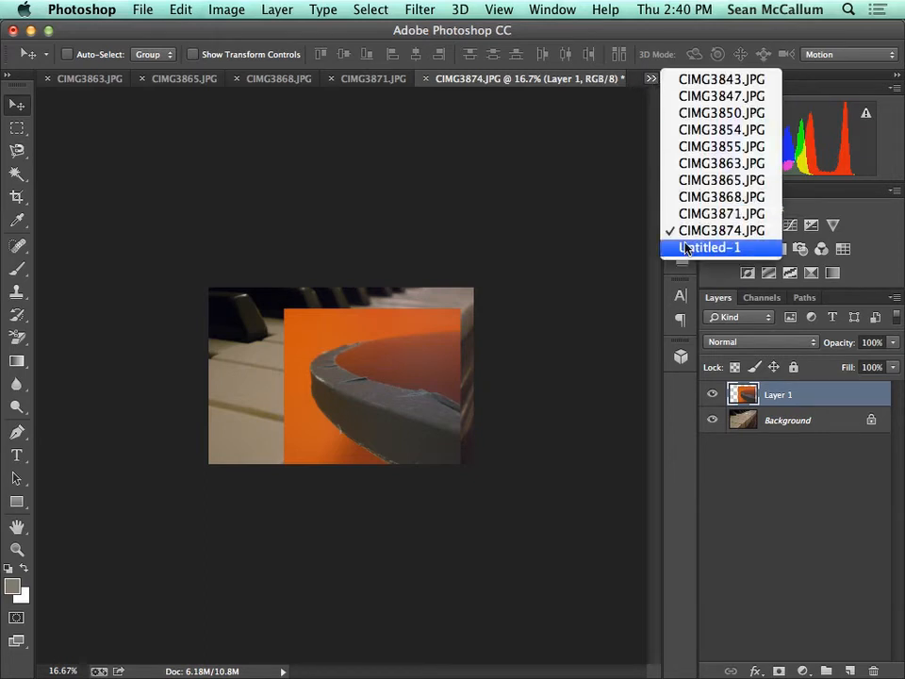
click(675, 246)
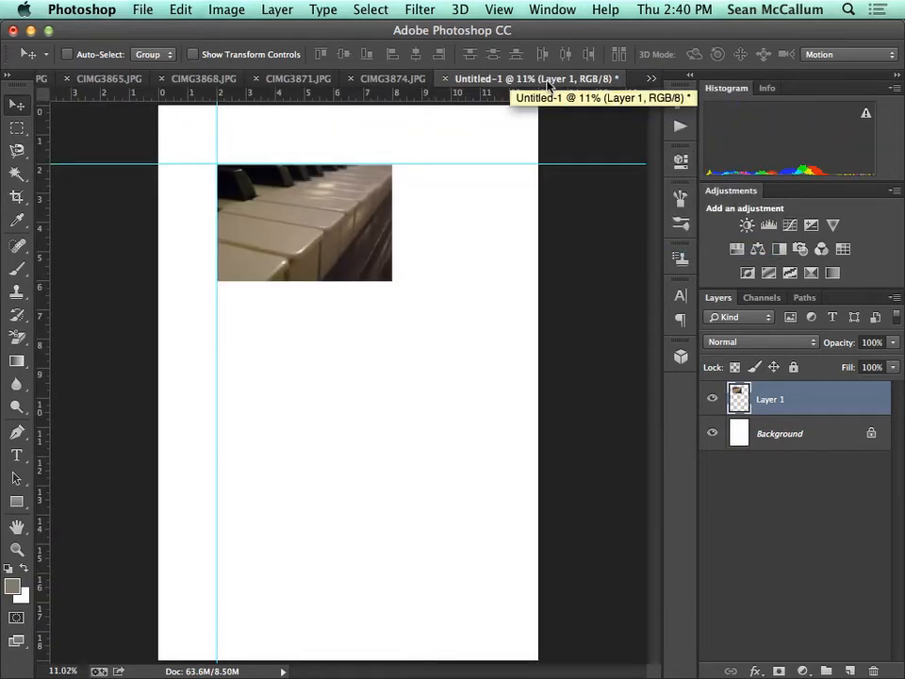
drag(581, 85, 176, 78)
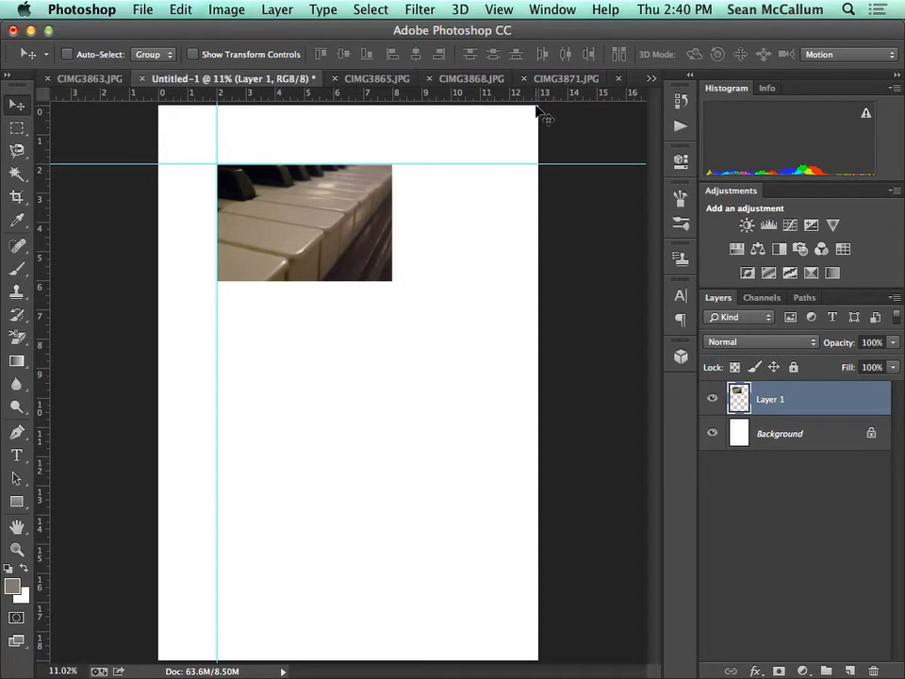
click(475, 80)
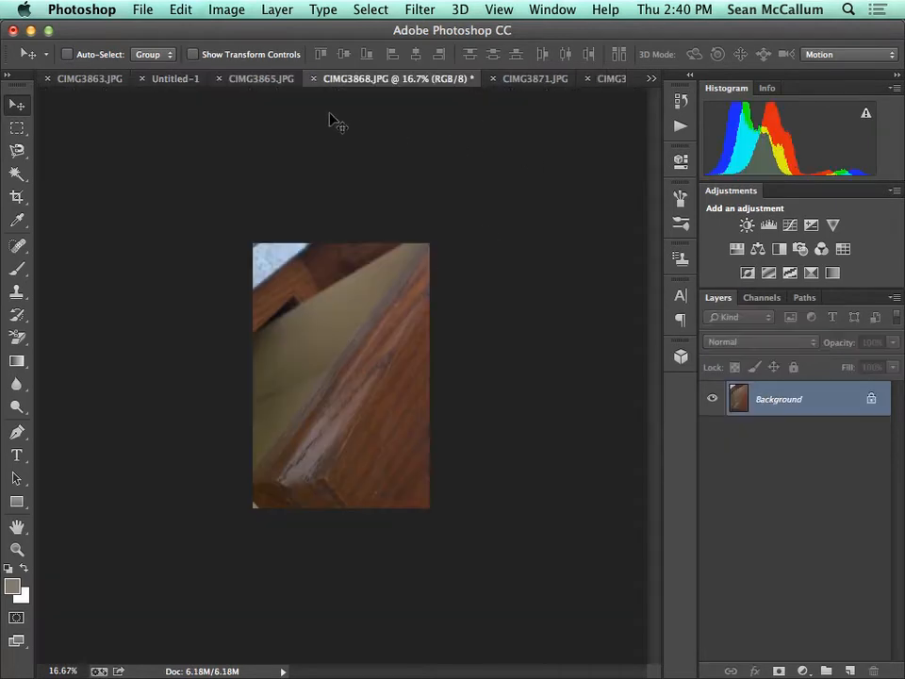
click(259, 83)
click(168, 83)
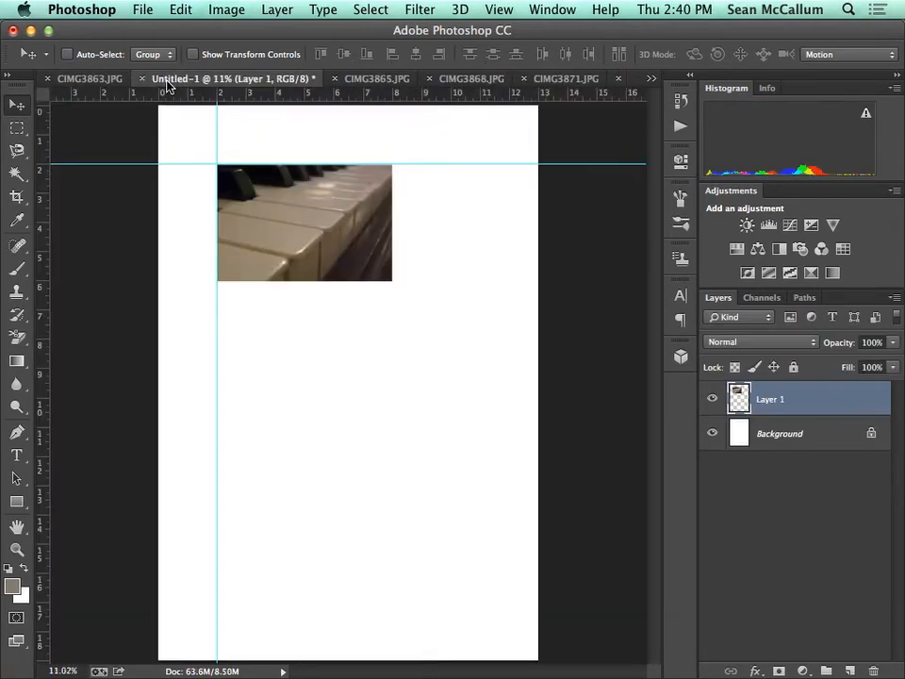
Copy the orange photo CIMG3863.JPG into Untitled-1, aligned to the 2 in horizontal guide and about 1 in to the right of the piano photo.
click(78, 80)
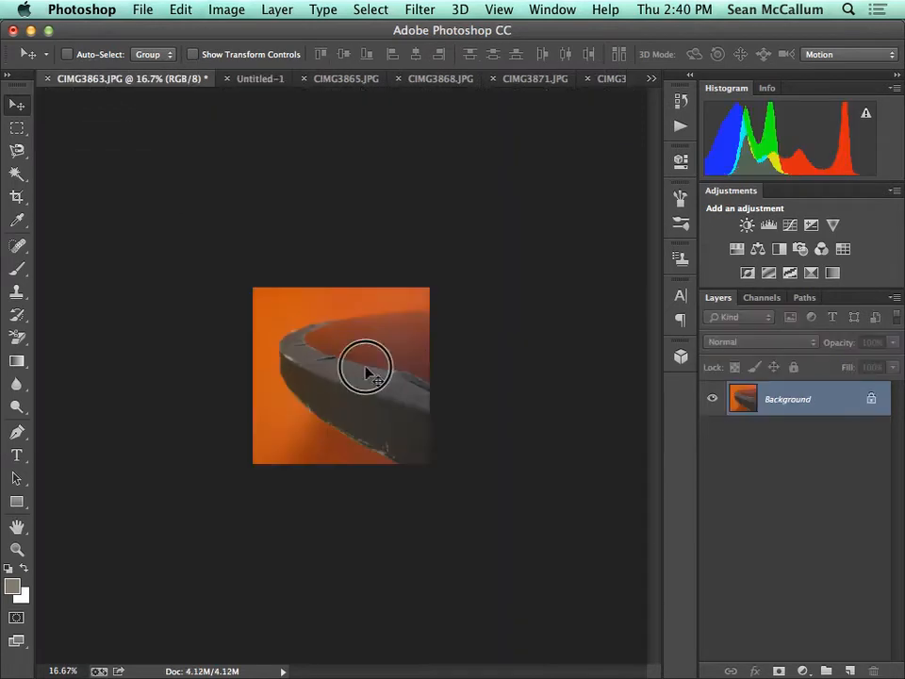
drag(364, 368, 253, 85)
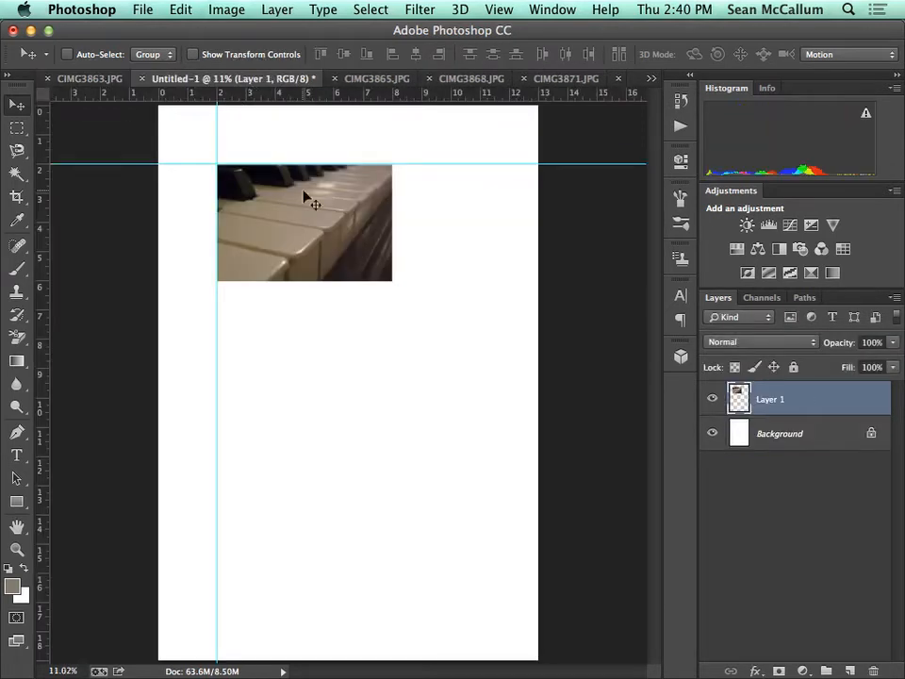
click(101, 81)
drag(313, 359, 465, 215)
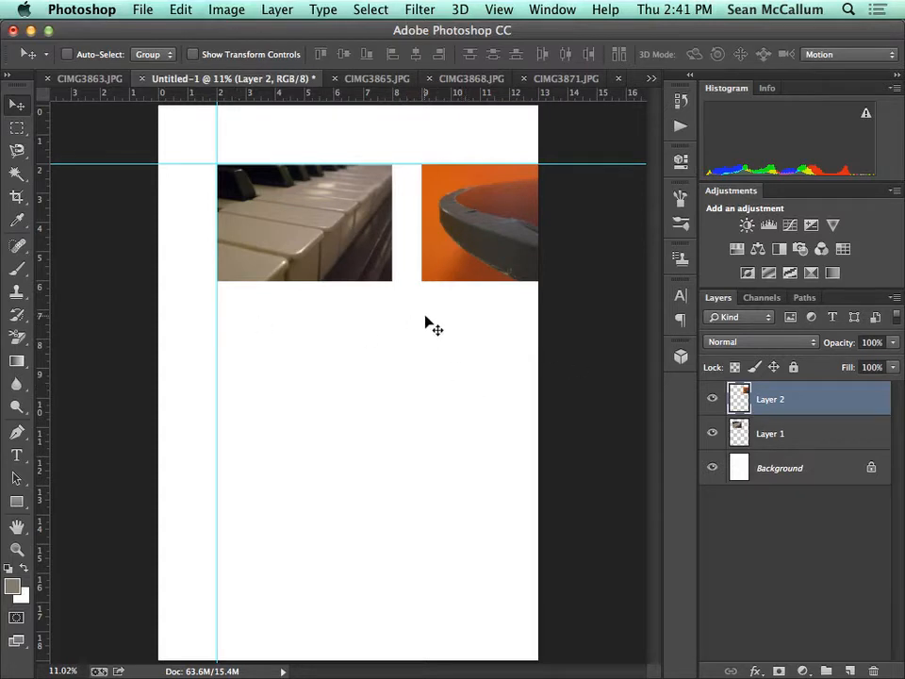
Copy the wooden edge photo CIMG3865.JPG into Untitled-1, below the piano photo and against the vertical guide.
click(375, 79)
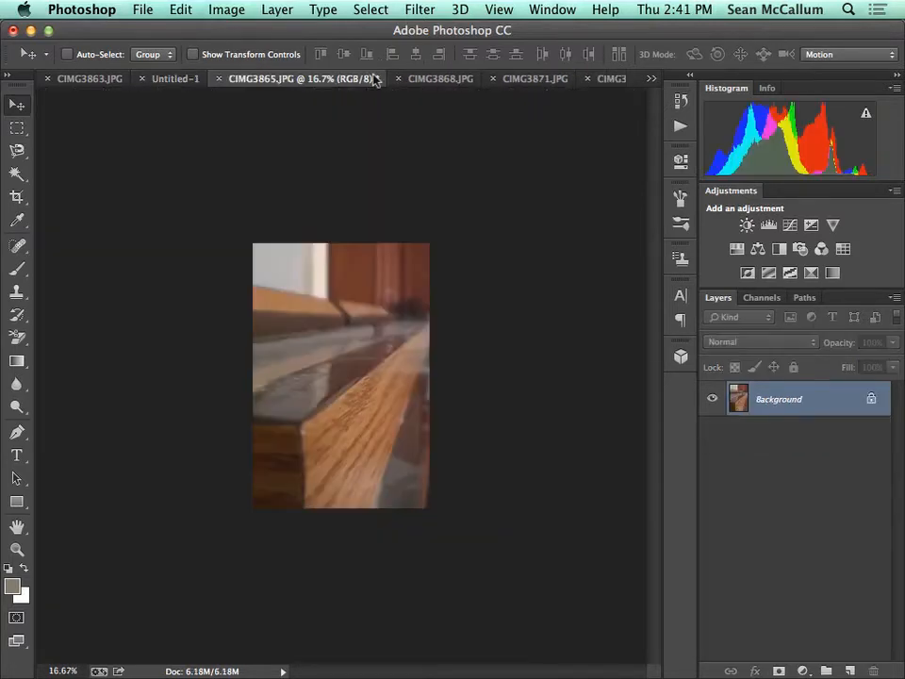
drag(342, 396, 277, 402)
Move the wooden edge photo out of the way and place a second horizontal guide at 7 in, below the piano photo.
click(16, 549)
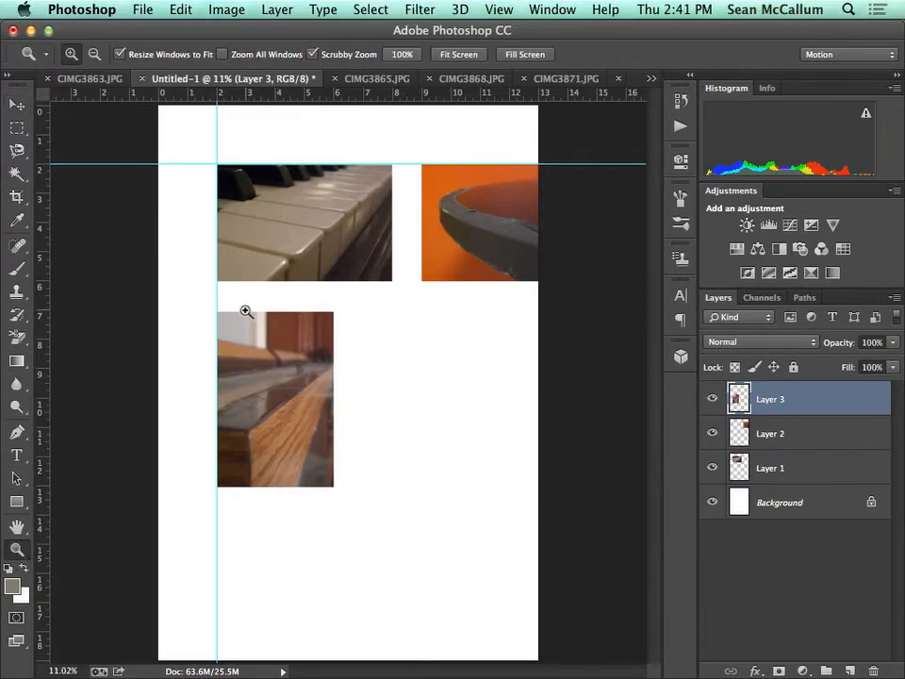
drag(244, 309, 261, 322)
click(261, 322)
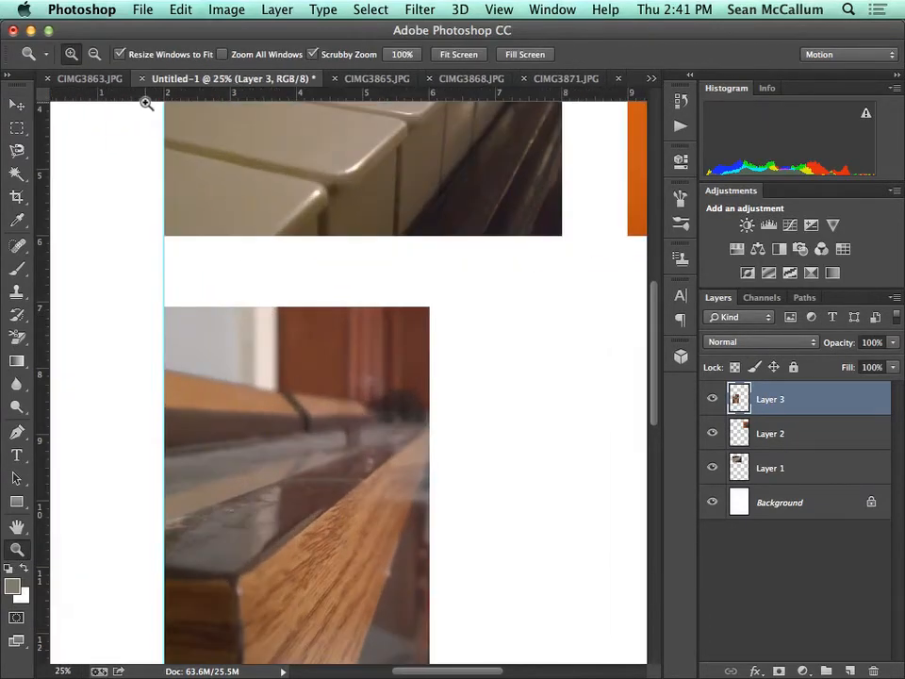
drag(148, 97, 181, 267)
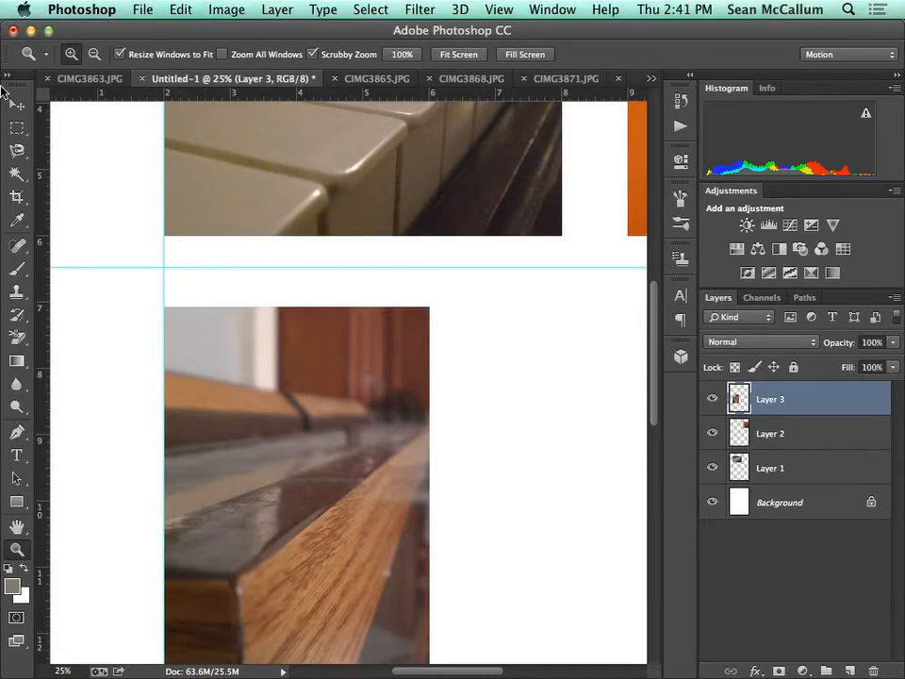
click(17, 105)
drag(209, 318, 434, 555)
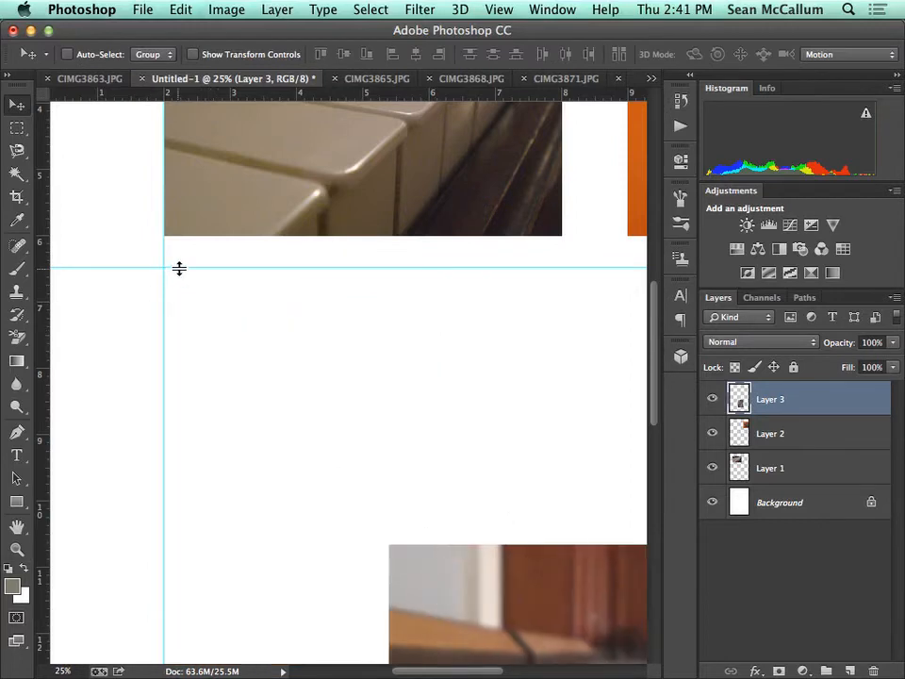
drag(181, 267, 180, 303)
Align the wooden edge photo's upper-left corner with the crossing of the vertical guide and the 7 in horizontal guide.
drag(334, 465, 247, 362)
scroll(382, 301, up, 3)
scroll(382, 302, right, 4)
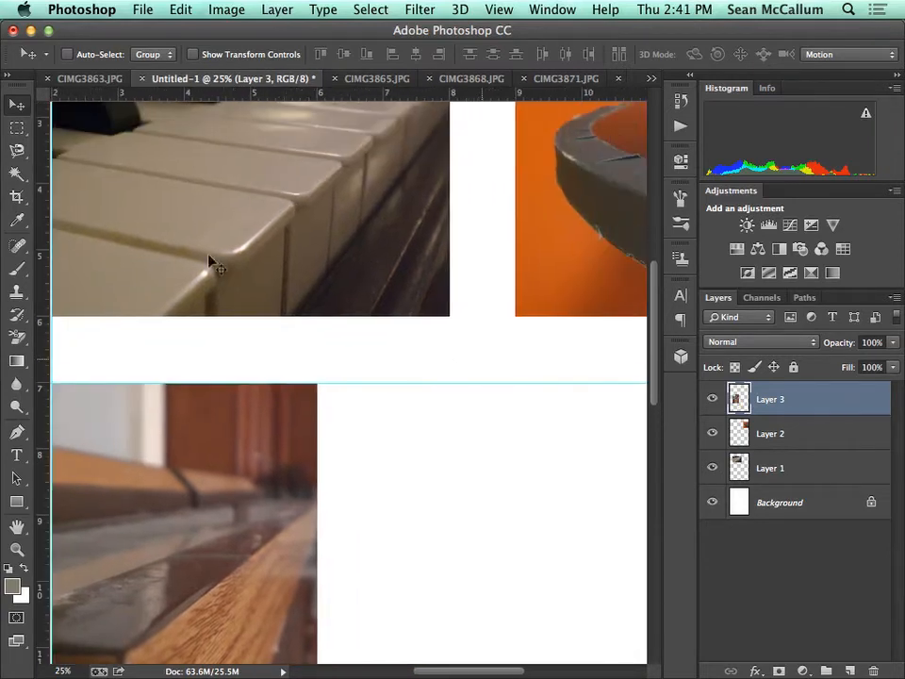
double_click(16, 527)
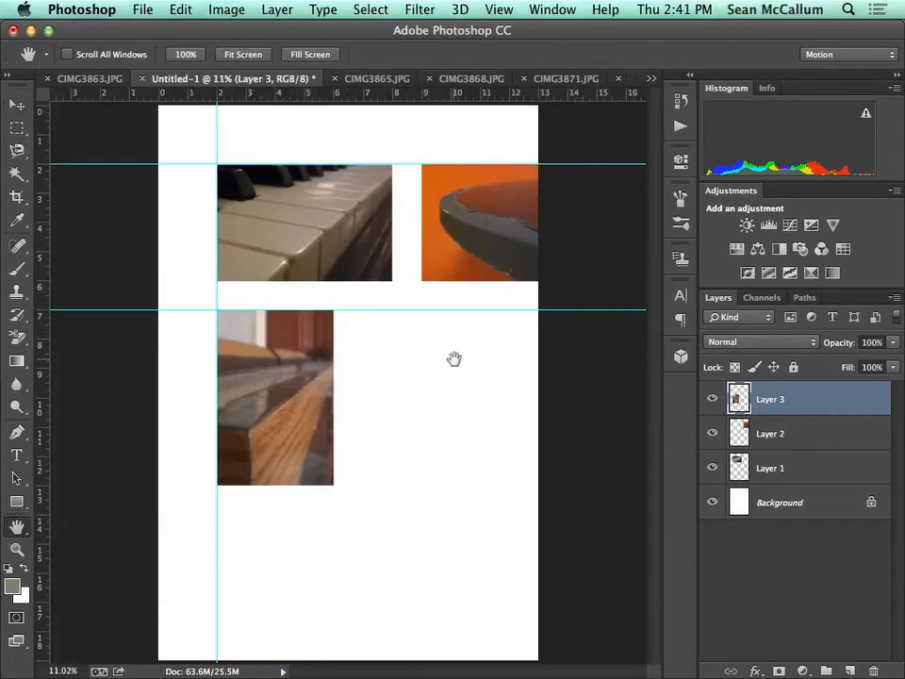
Widen the Untitled-1 canvas to 15 in, anchored on its left edge so the extra space is added on the right.
click(232, 9)
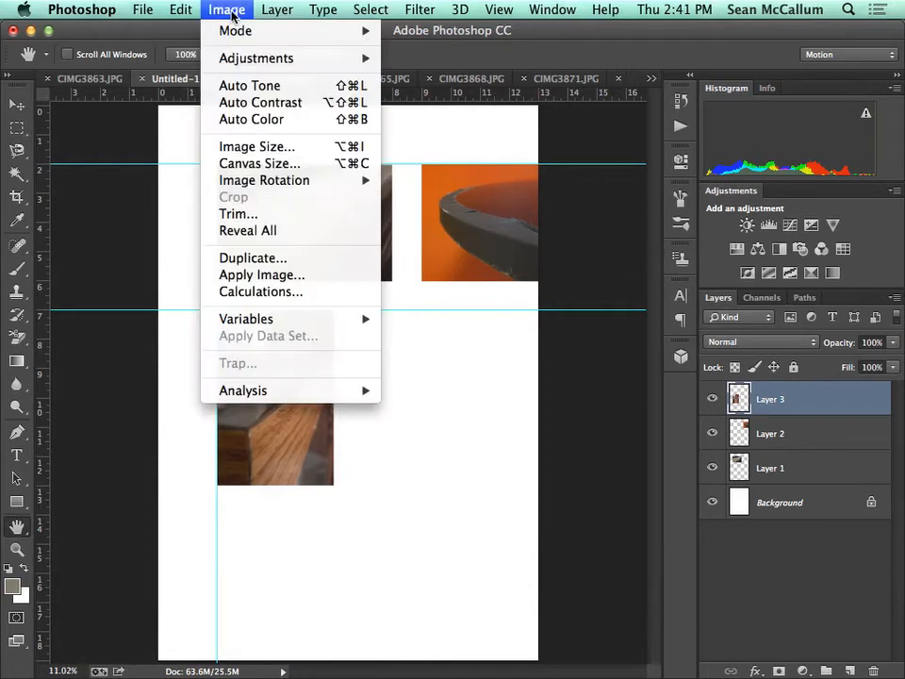
click(267, 160)
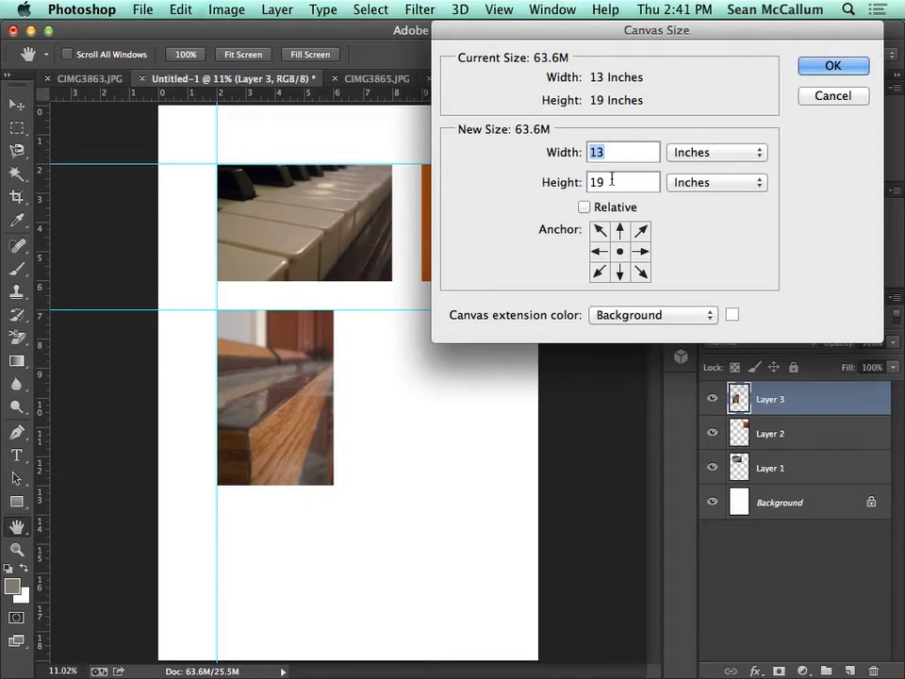
drag(578, 41, 440, 93)
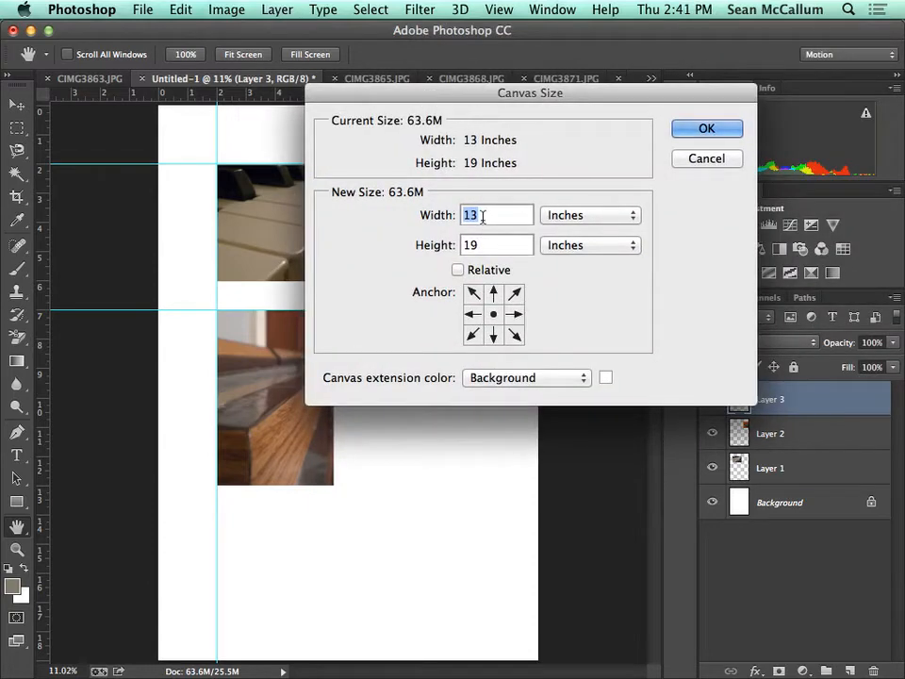
text(15)
click(473, 315)
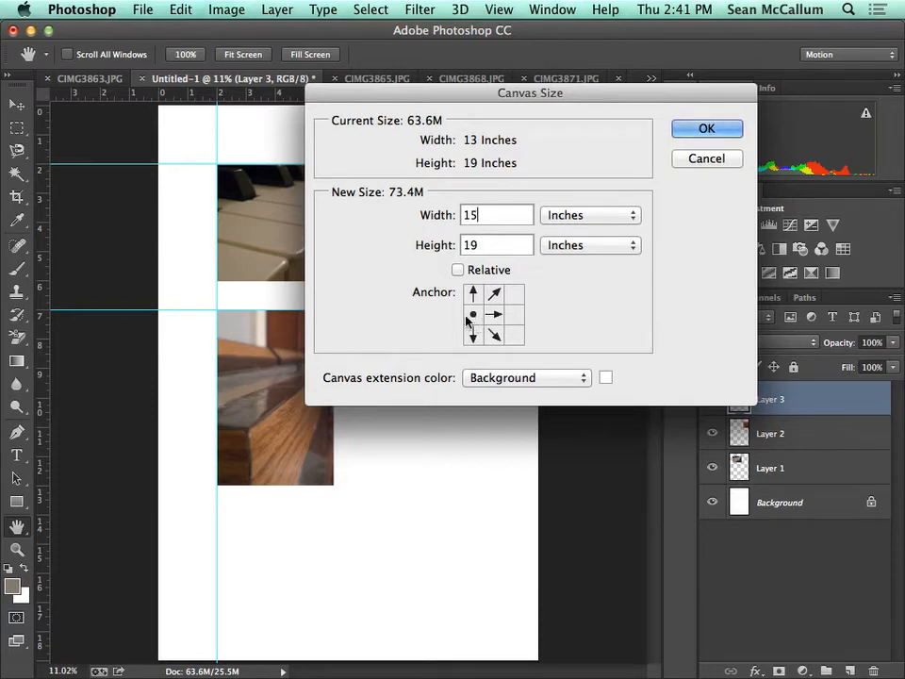
click(707, 129)
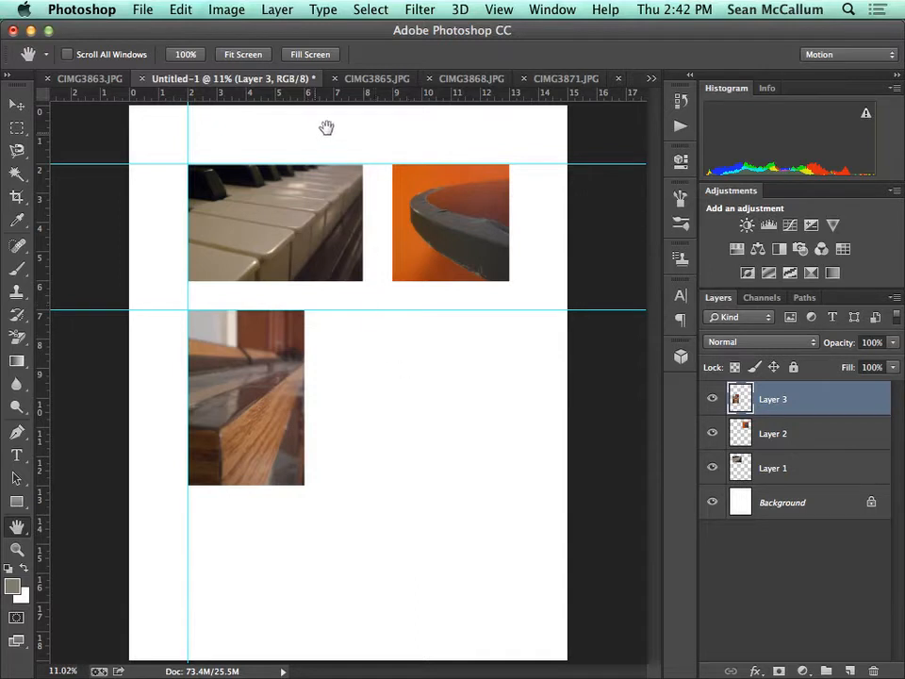
Close the already placed photos CIMG3865.JPG and CIMG3863.JPG without saving their changes.
click(368, 80)
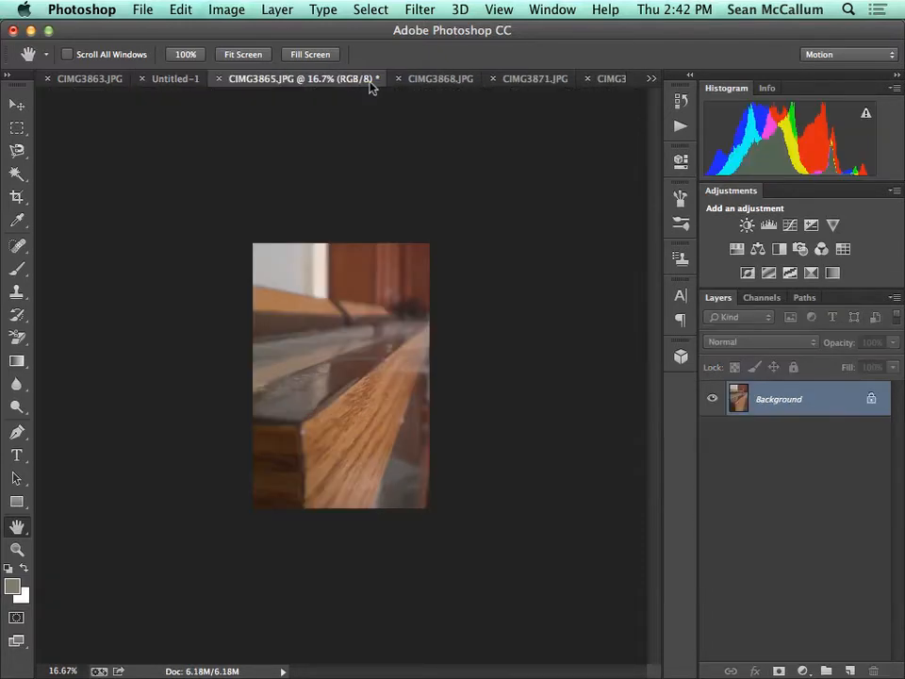
click(220, 81)
click(410, 258)
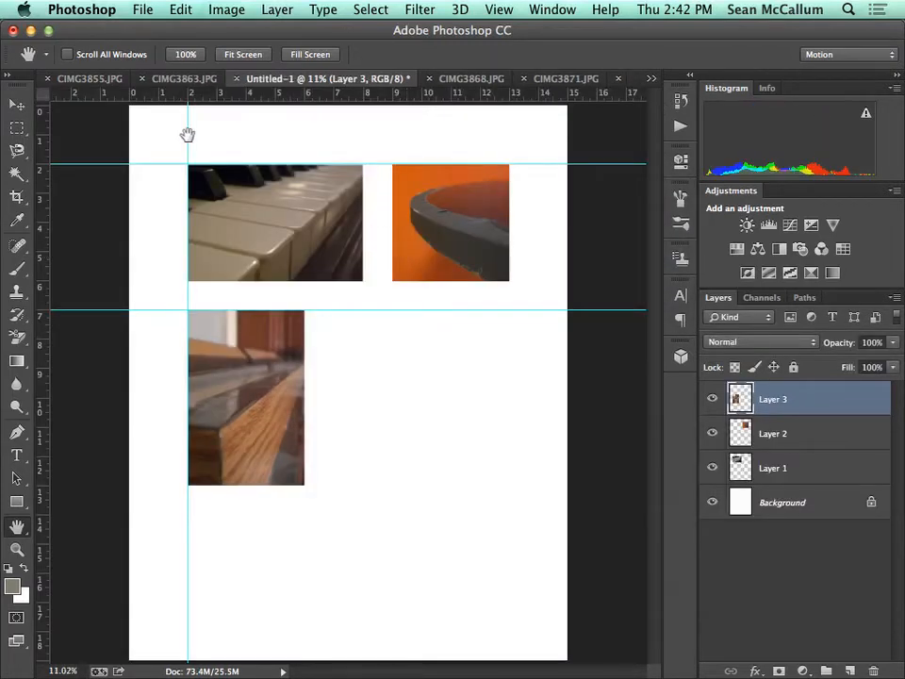
click(181, 79)
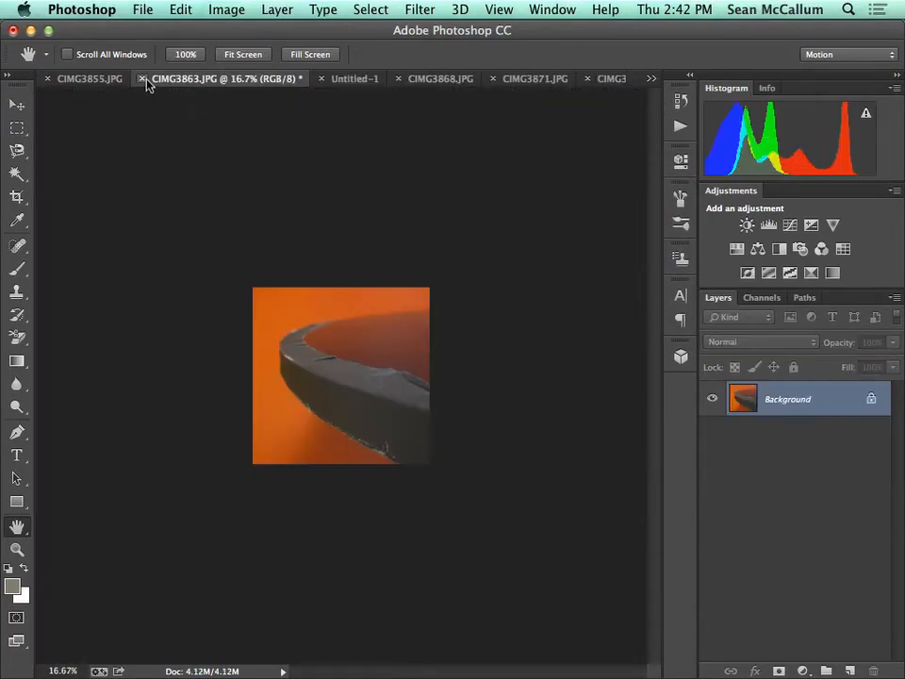
click(145, 80)
click(374, 255)
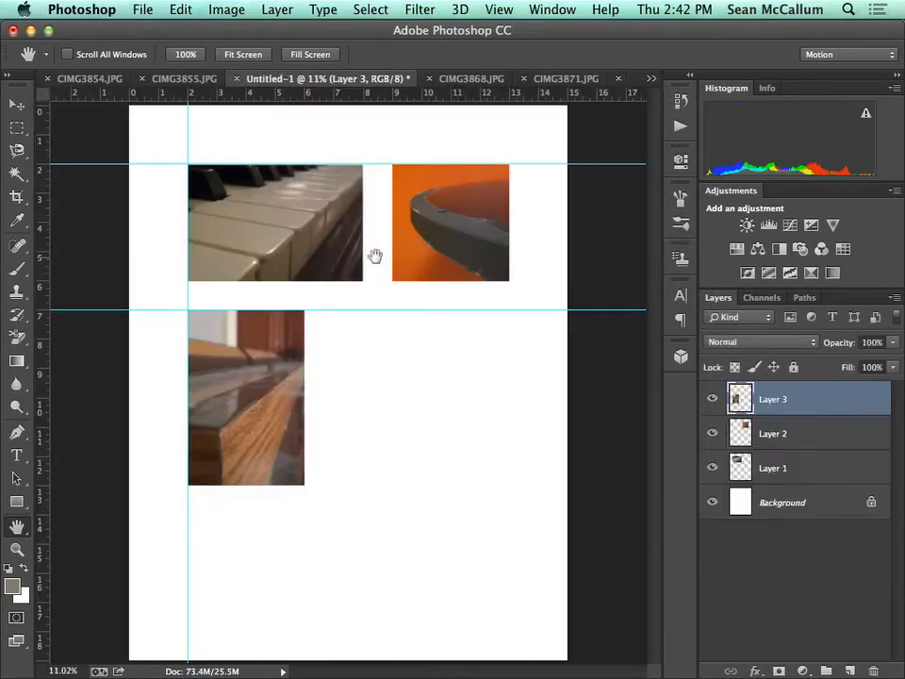
Crop the black chair photo CIMG3854.JPG to 6 x 4 in and copy it into Untitled-1 at the 7 in guide, beside the wooden edge photo.
click(84, 80)
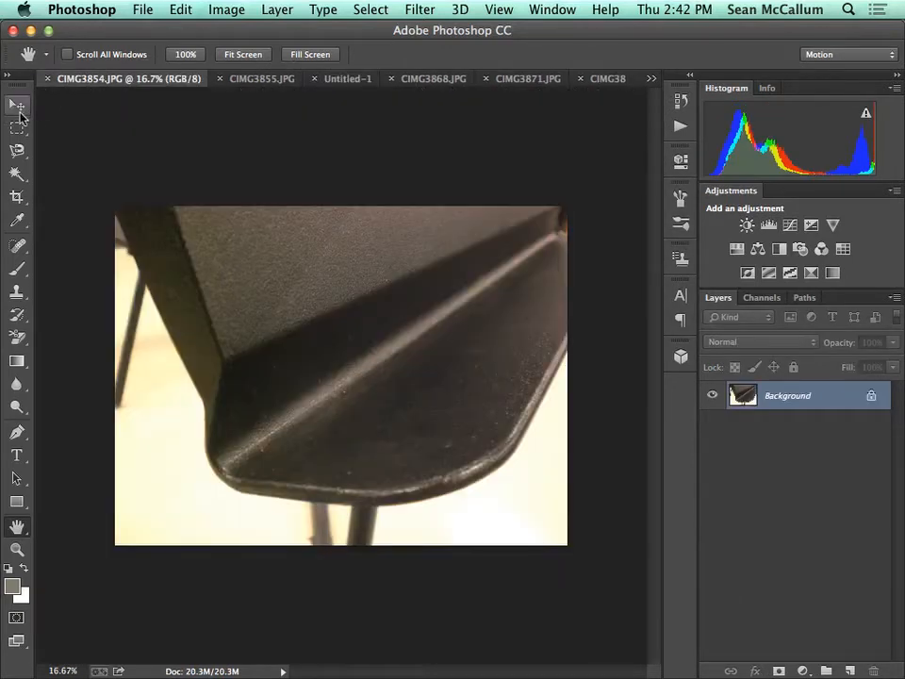
click(17, 196)
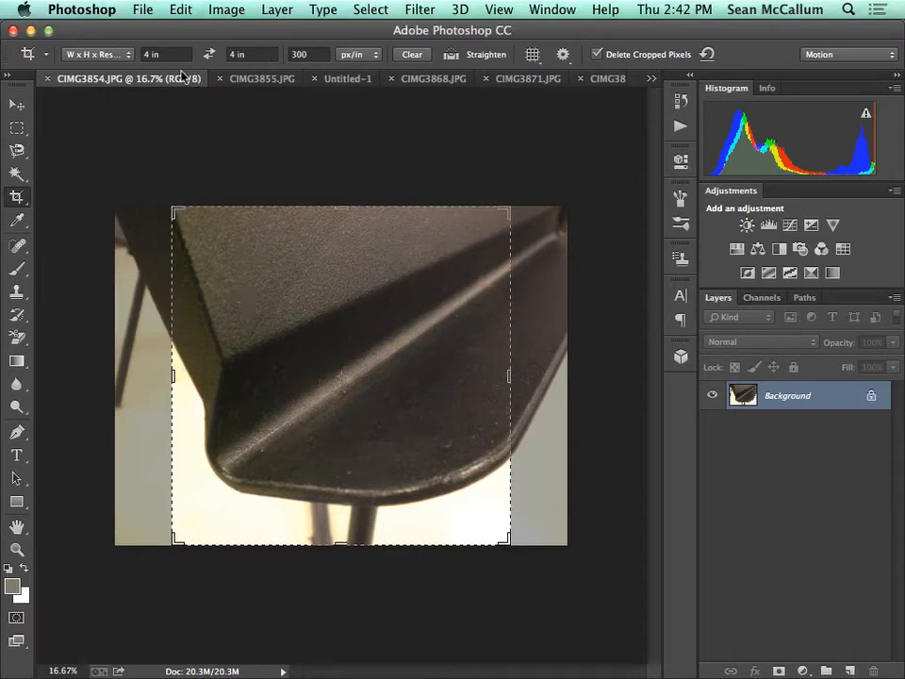
double_click(235, 54)
text(6)
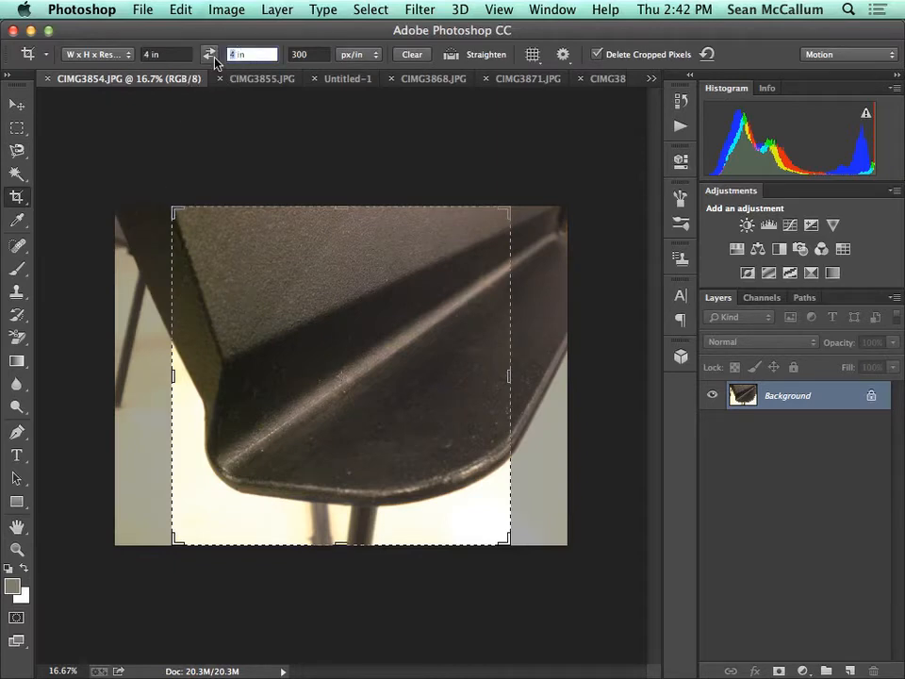
key(Return)
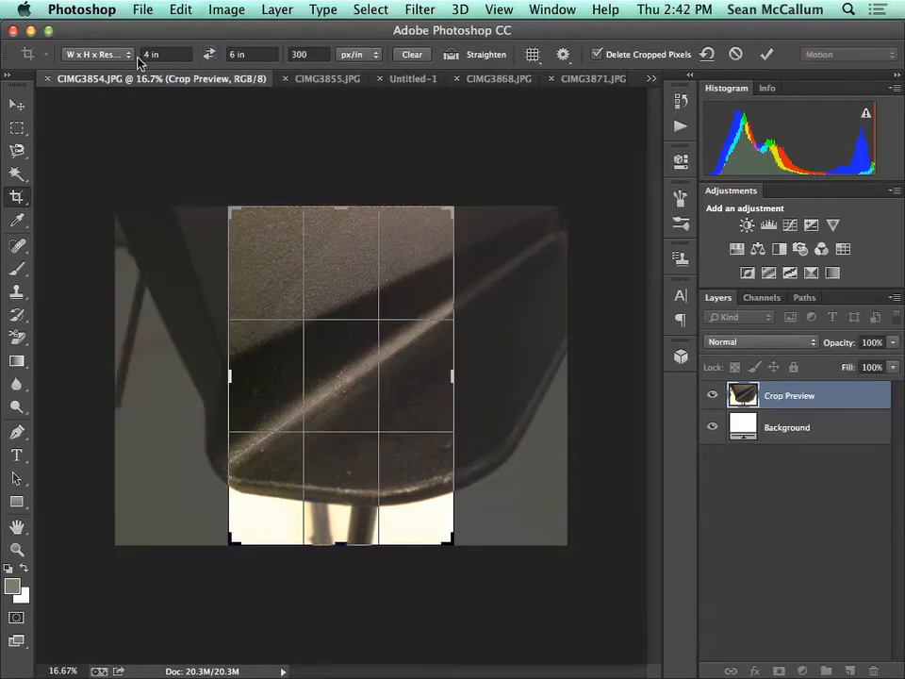
click(209, 53)
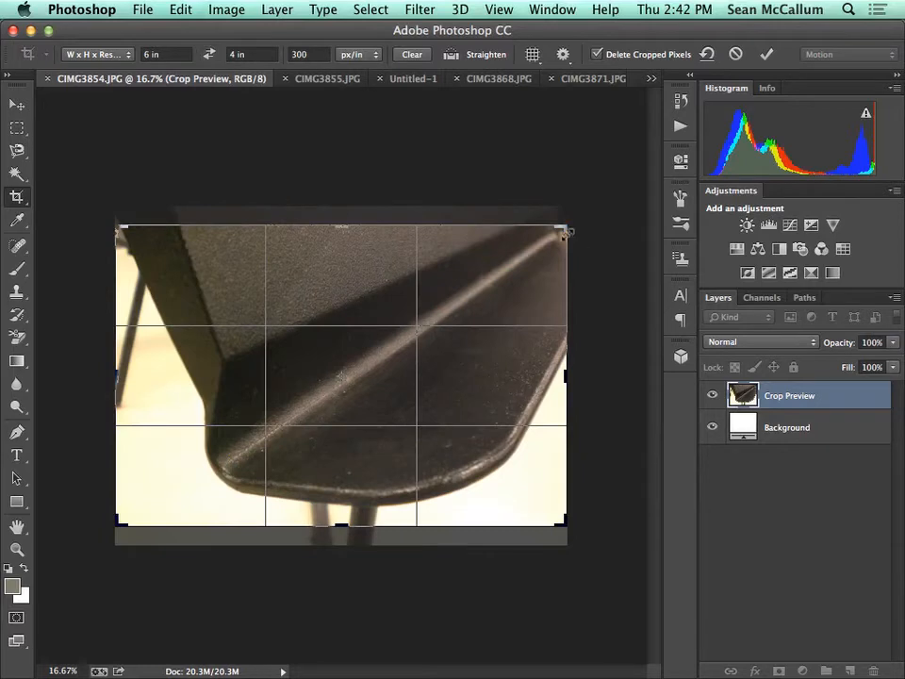
drag(564, 232, 526, 269)
key(Return)
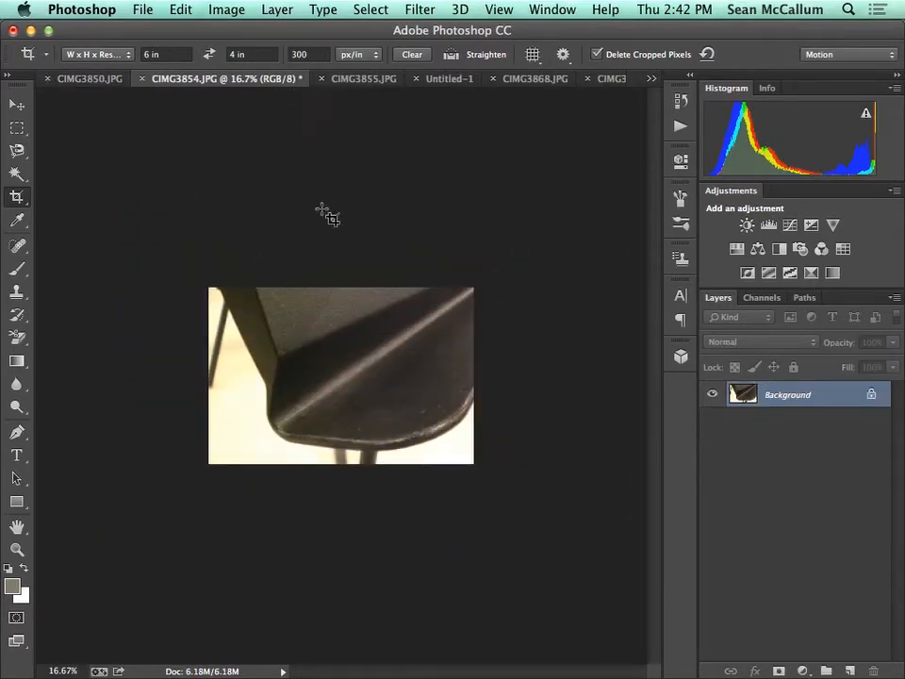
click(16, 104)
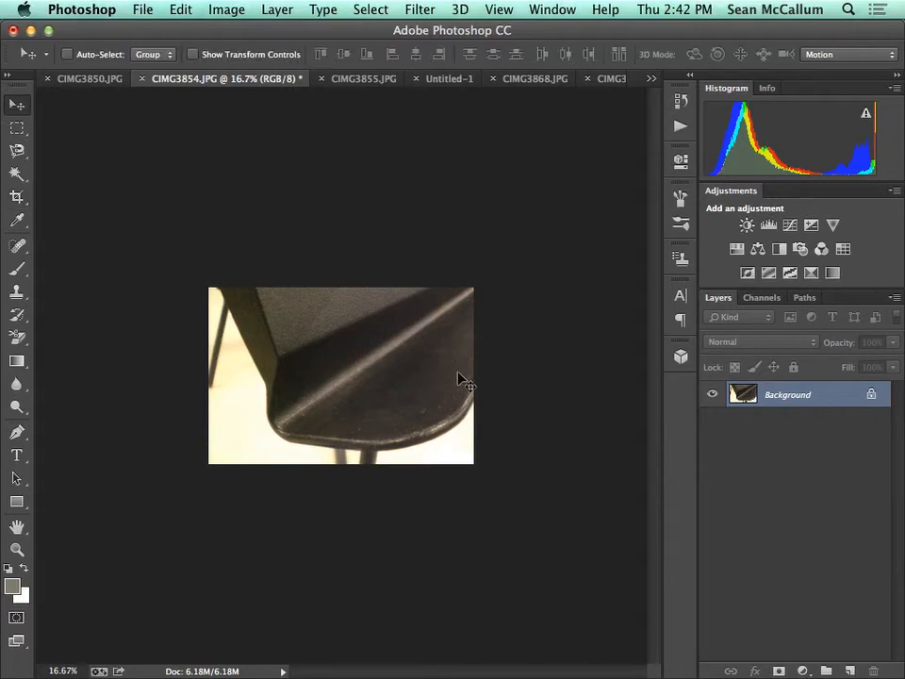
drag(461, 376, 442, 352)
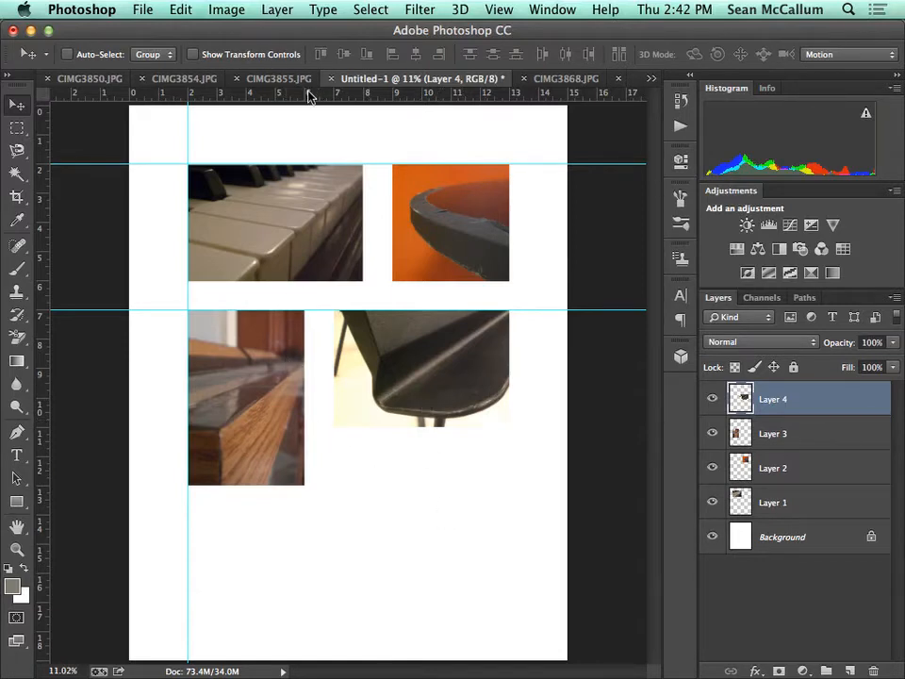
Add two horizontal guides to Untitled-1, one at 12 in and one at 14 in.
drag(301, 97, 345, 428)
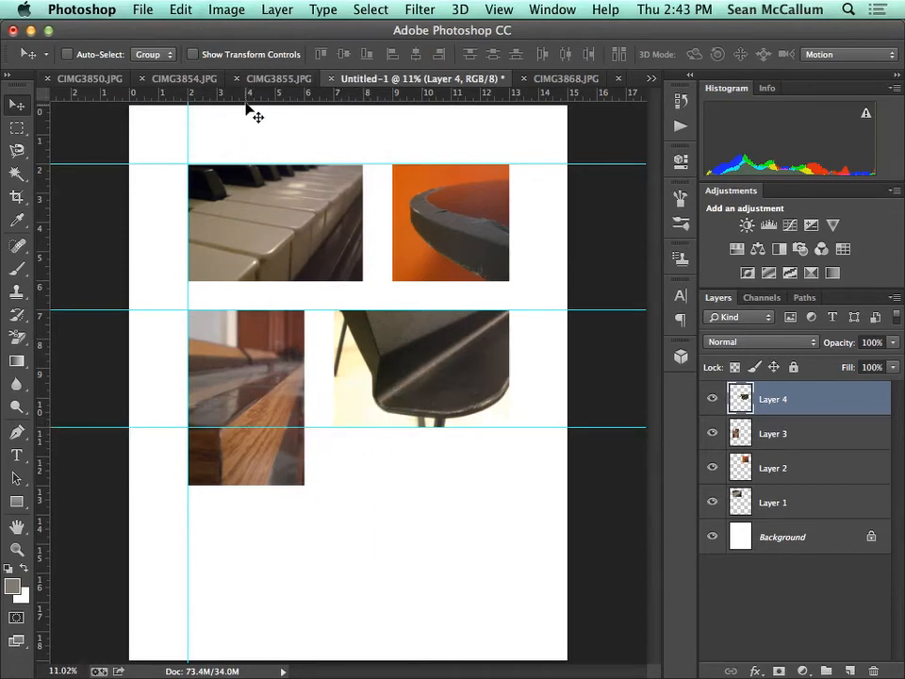
drag(244, 101, 274, 457)
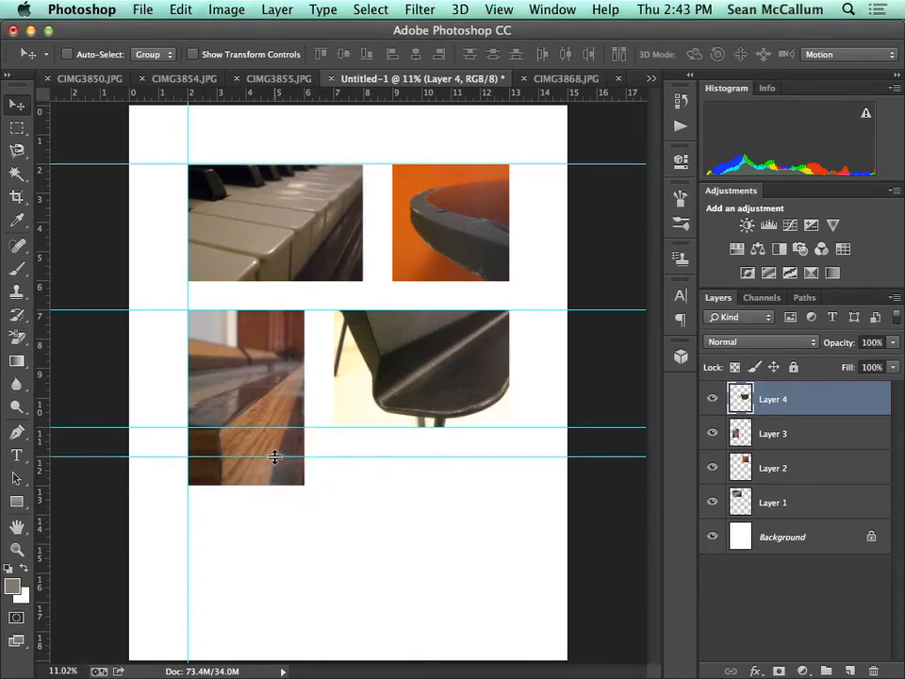
drag(315, 428, 330, 516)
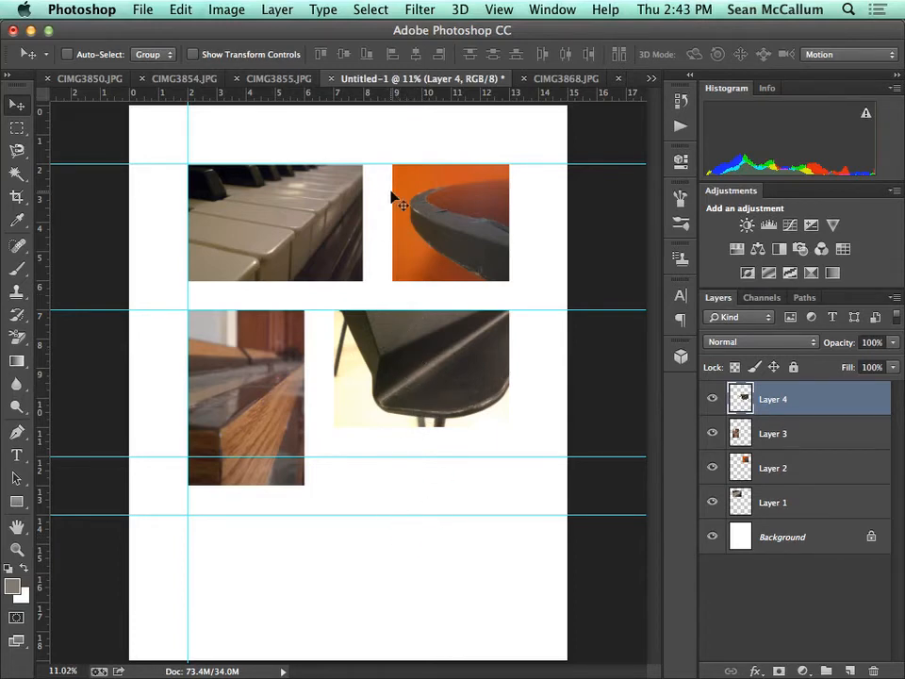
Copy the strings photo CIMG3855.JPG into Untitled-1, below the 12 in guide and flush with the chair photo's right edge.
click(278, 79)
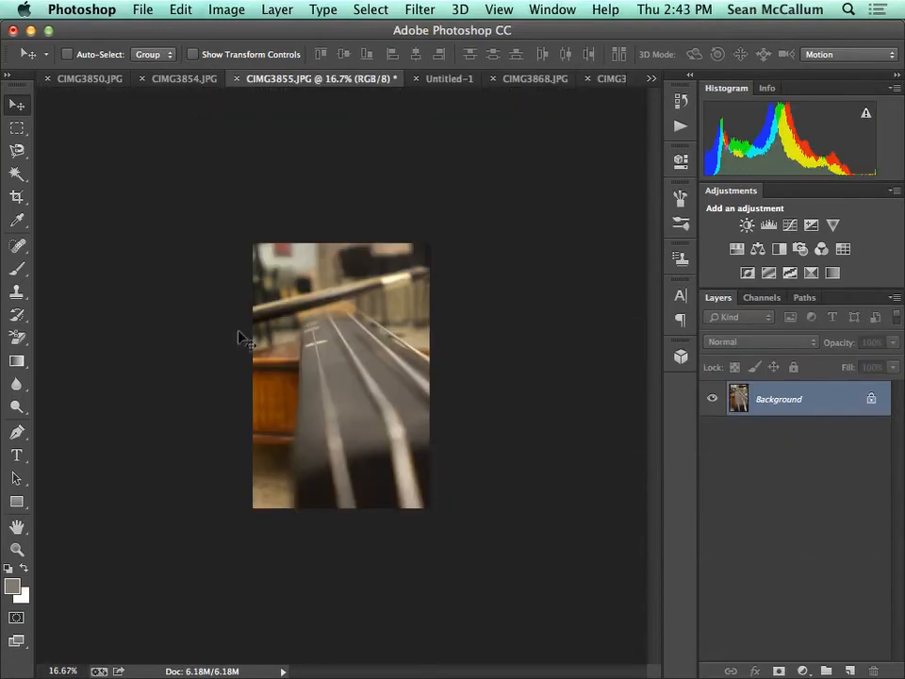
drag(302, 343, 459, 555)
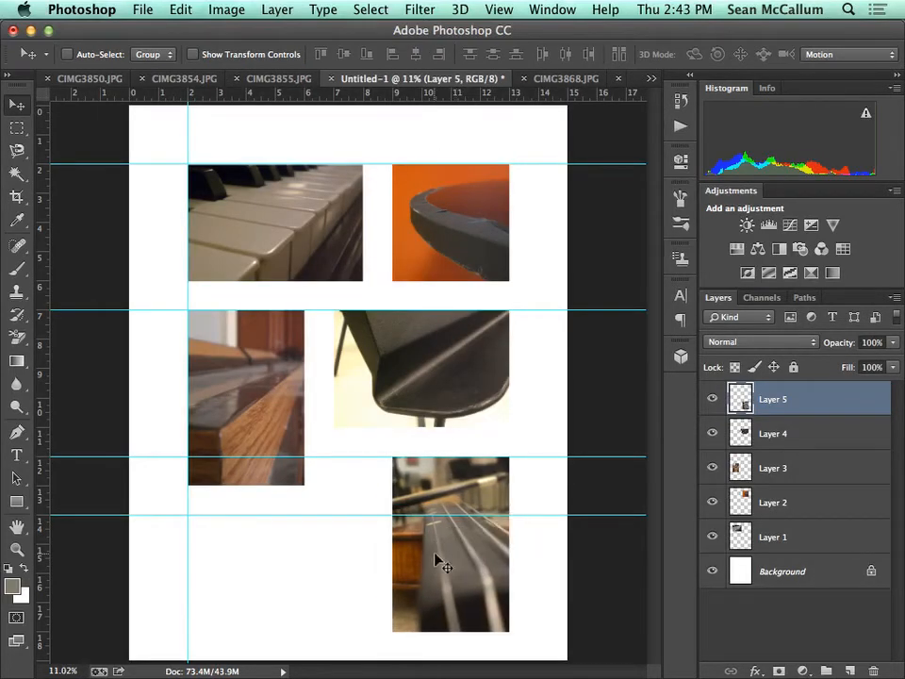
Close the brown wood photo CIMG3868.JPG without saving its changes.
click(564, 80)
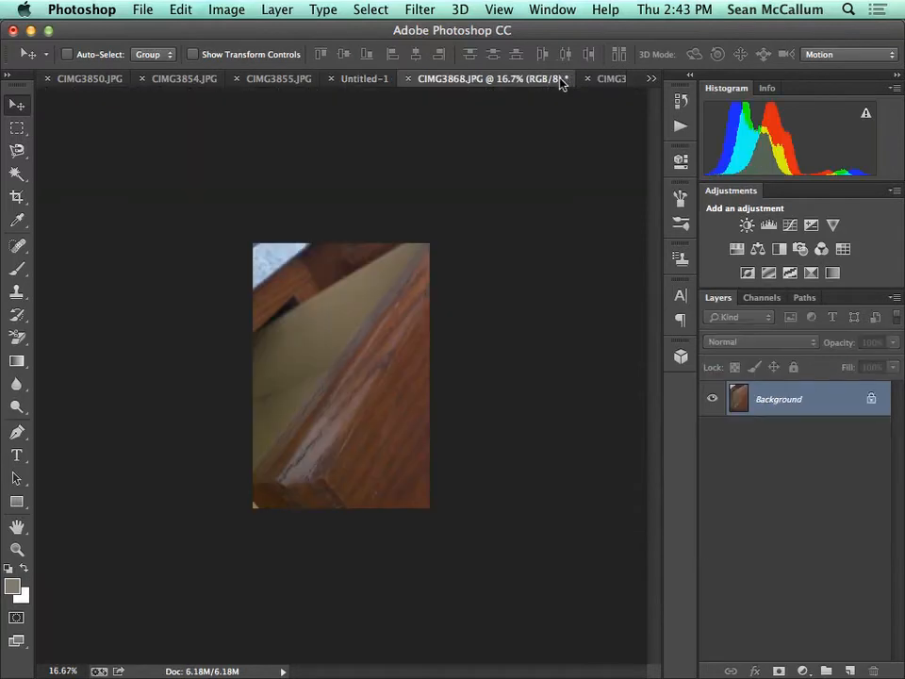
click(408, 79)
click(394, 259)
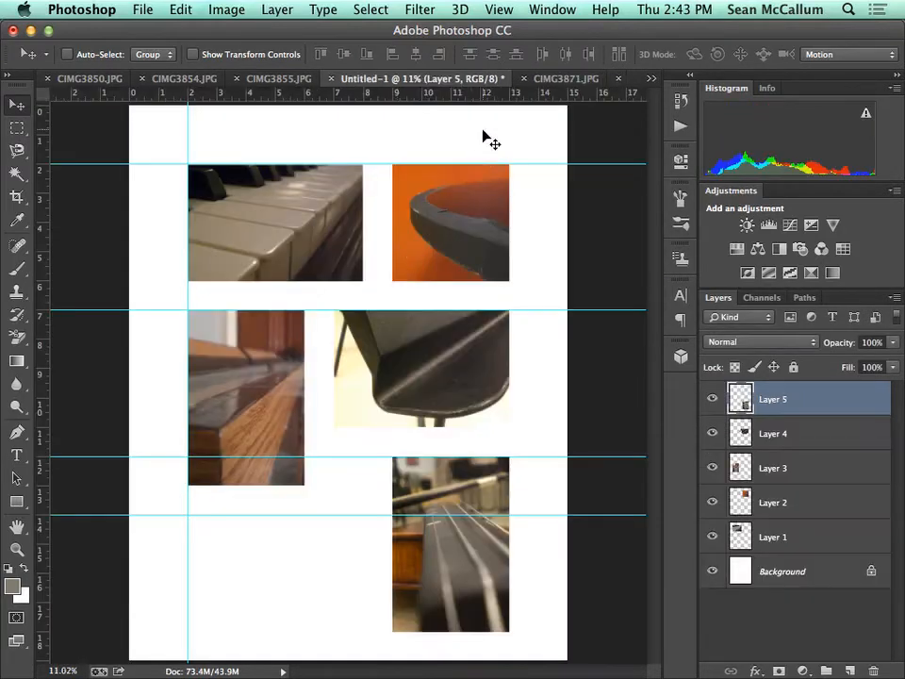
Copy the grey photo CIMG3871.JPG into Untitled-1, its upper-left corner at the crossing of the vertical guide and the 14 in guide.
click(566, 78)
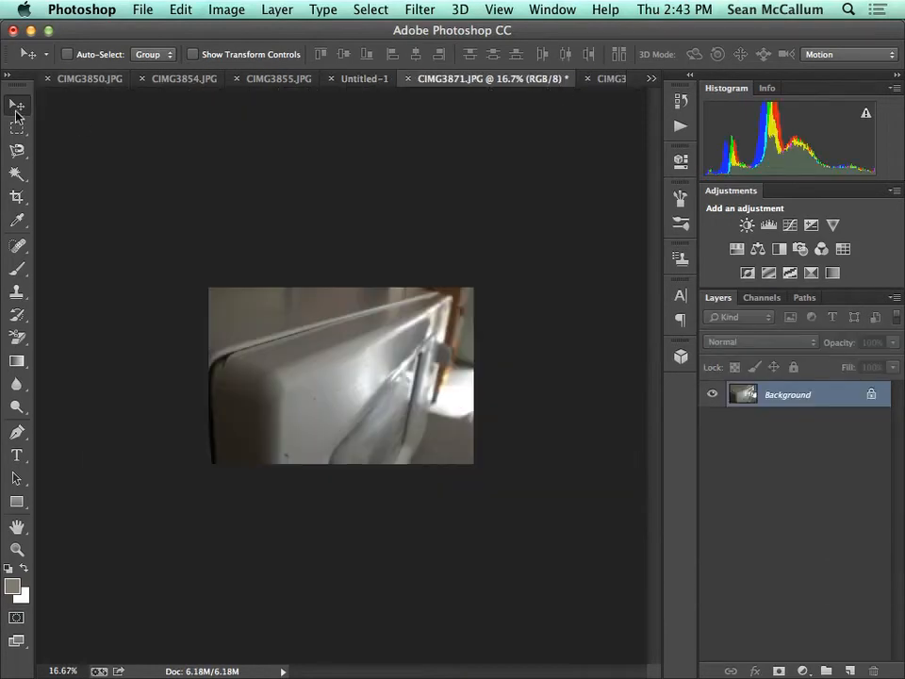
drag(329, 350, 269, 563)
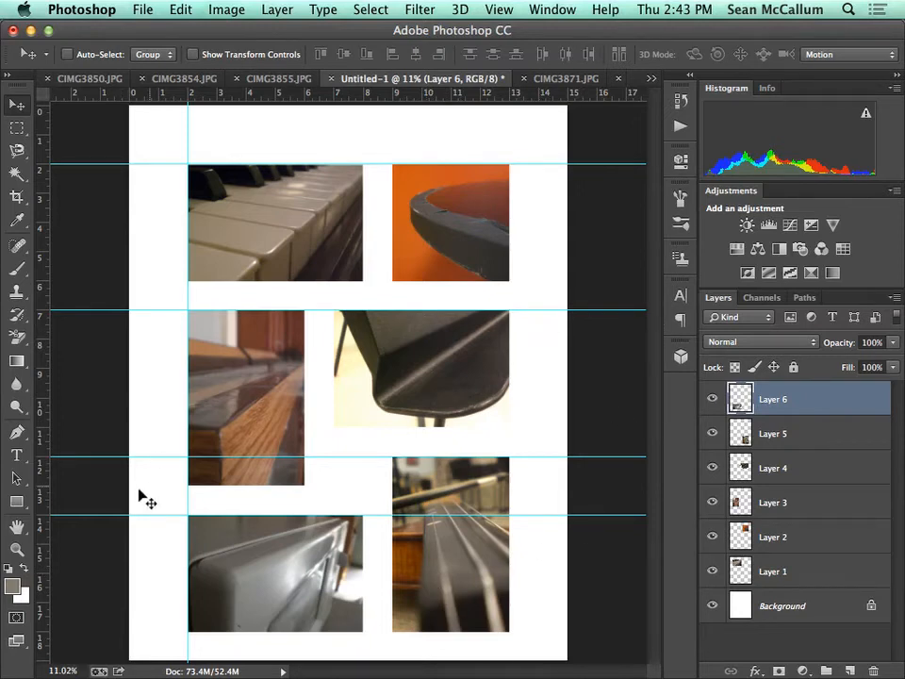
Increase the Untitled-1 canvas height to 25 in, anchored at the top edge so the extra space is added below the photos.
click(17, 526)
click(300, 427)
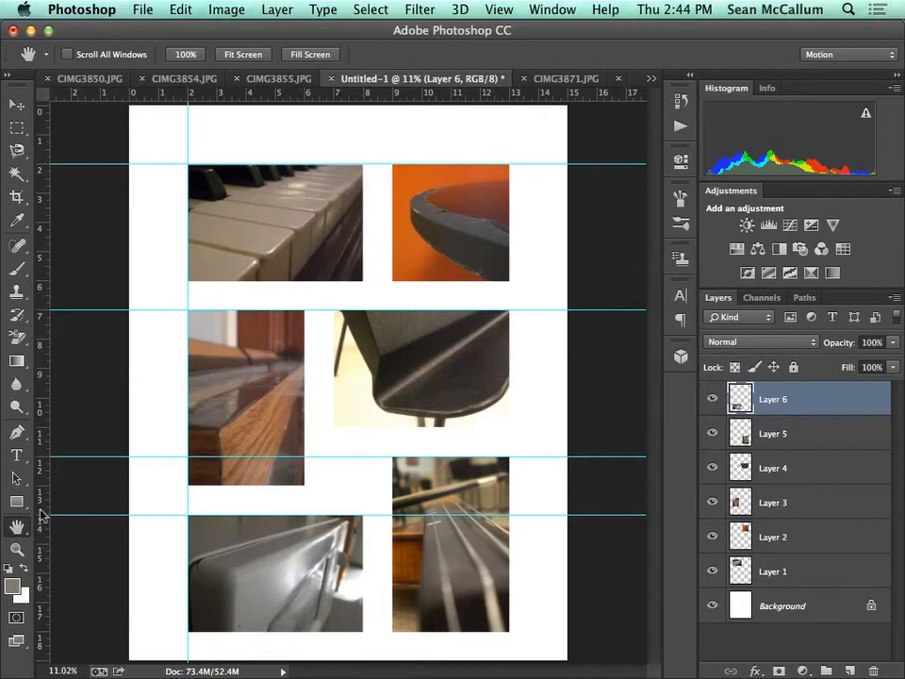
click(17, 549)
alt+click(330, 540)
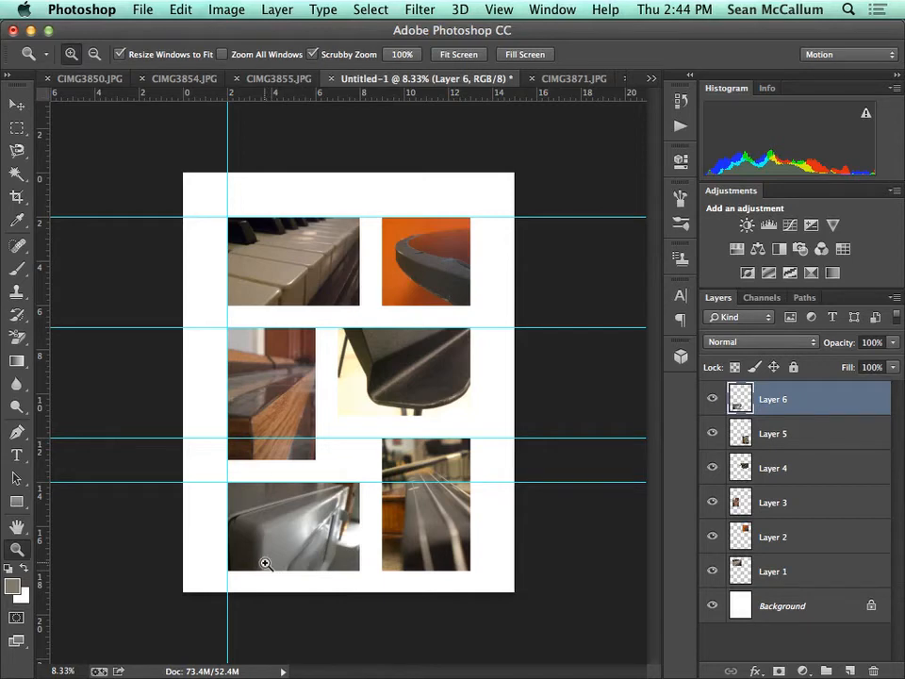
click(17, 107)
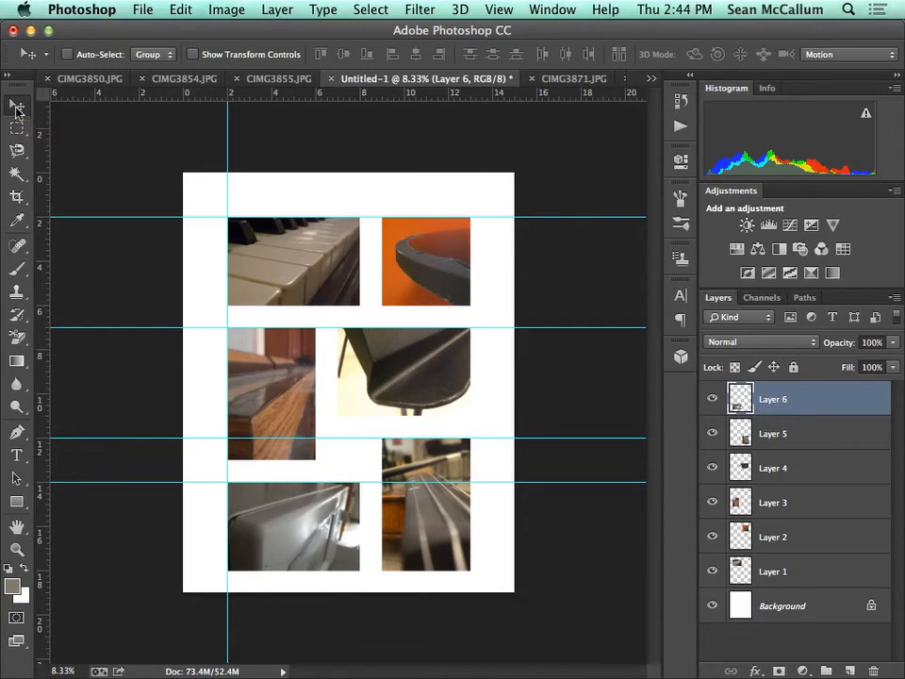
click(224, 11)
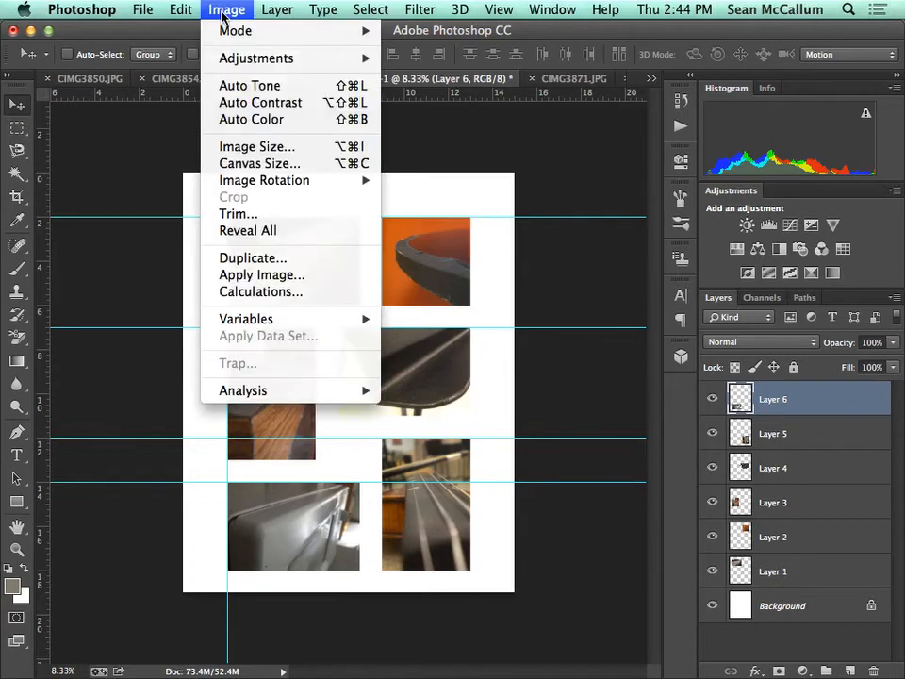
click(247, 164)
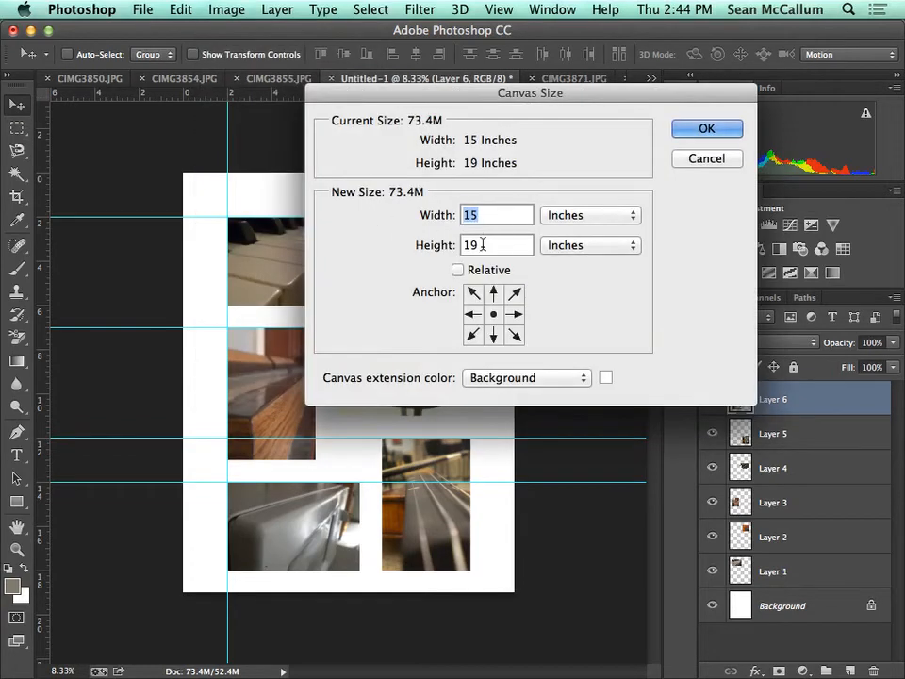
click(496, 244)
drag(489, 244, 435, 245)
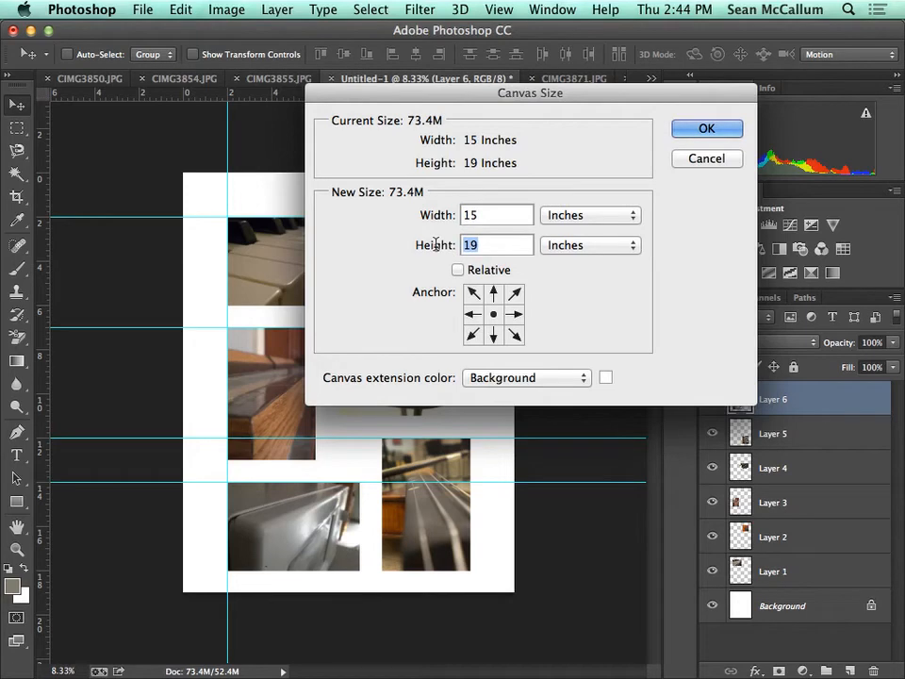
text(25)
click(493, 293)
click(707, 129)
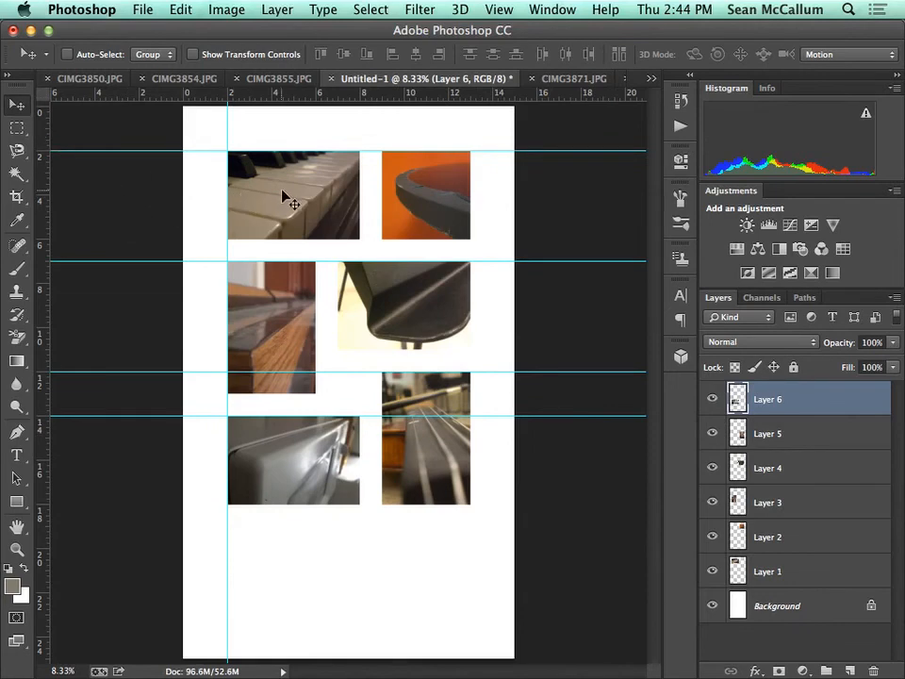
Duplicate the piano and orange chair photos below the grey photo, lined up with a new horizontal guide at about 19 in, and hide the guides.
click(768, 572)
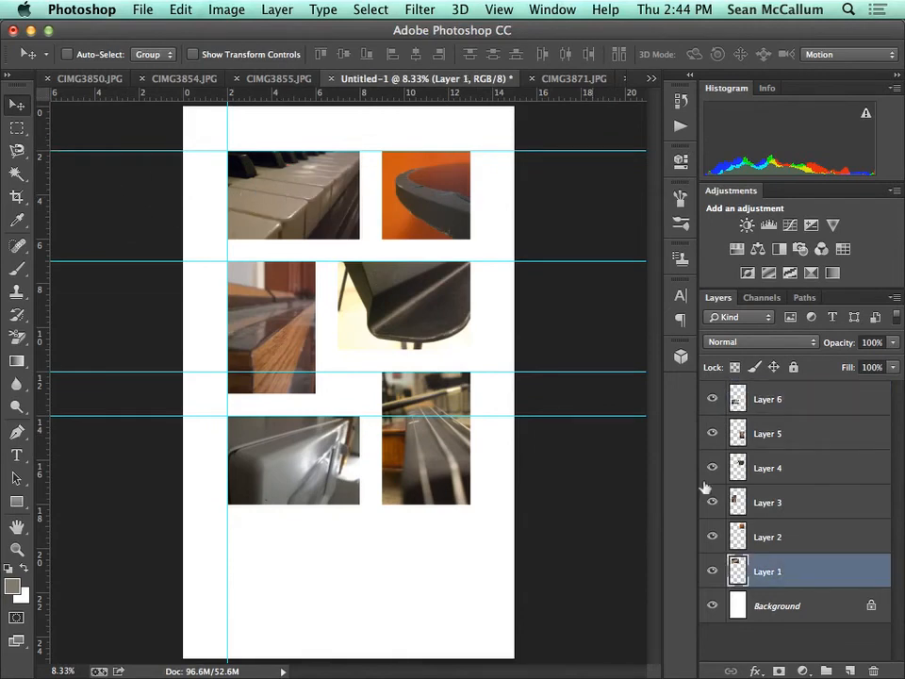
shift+click(767, 540)
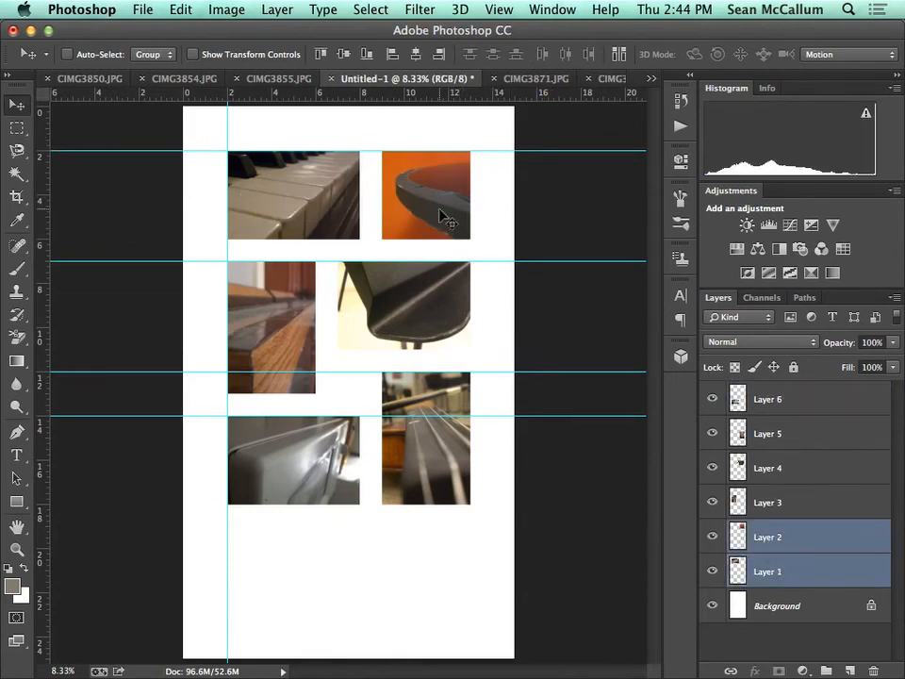
drag(441, 214, 430, 590)
drag(141, 99, 161, 527)
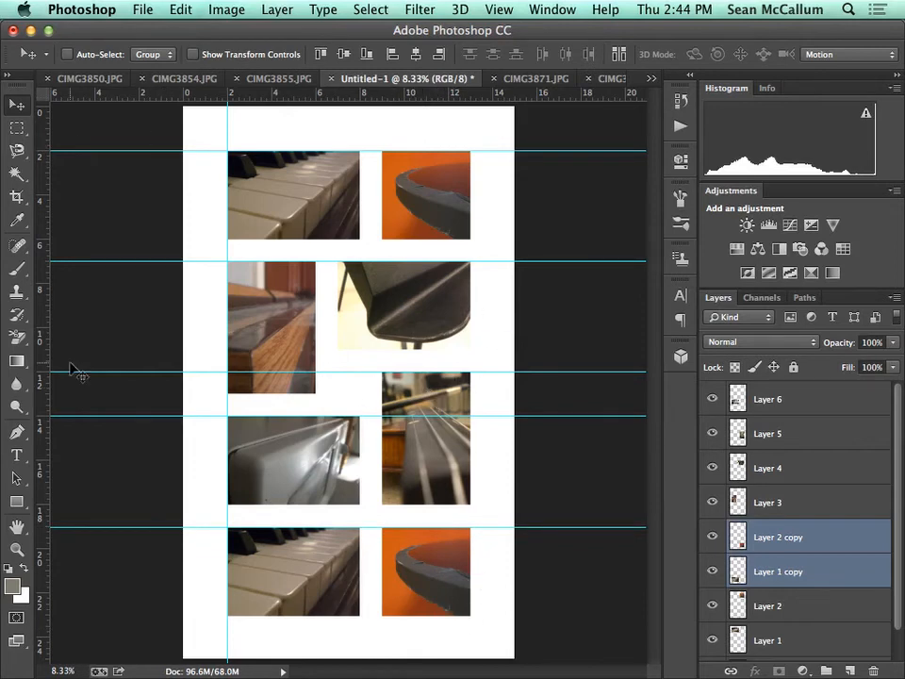
key(super+semicolon)
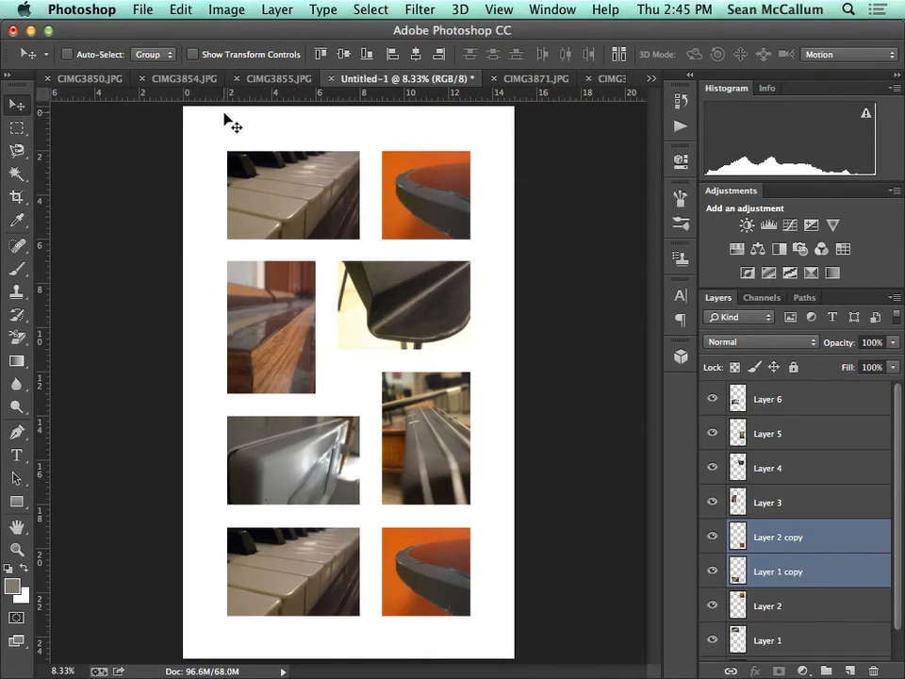
click(226, 10)
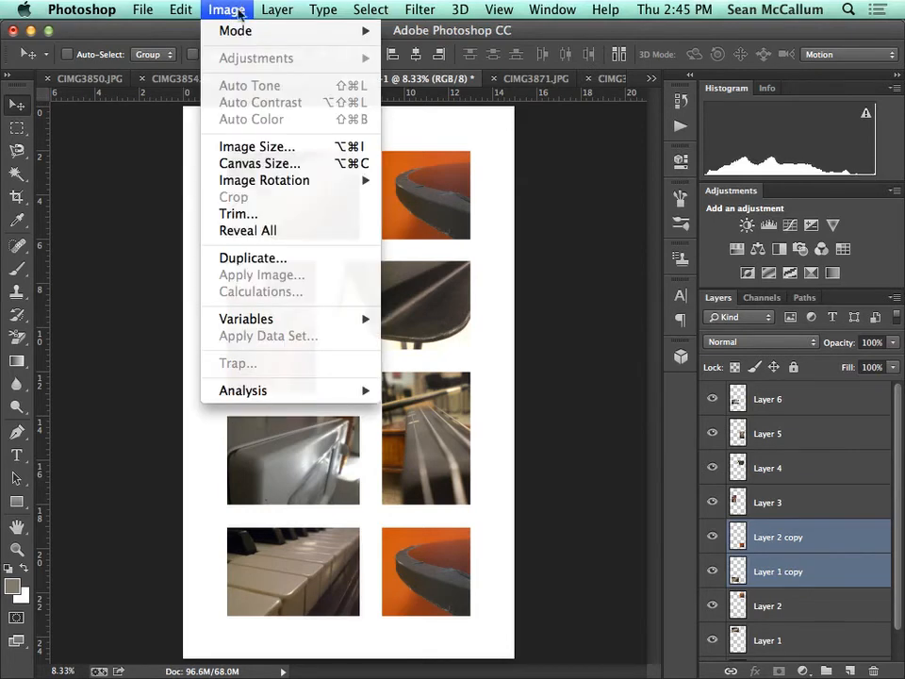
click(272, 148)
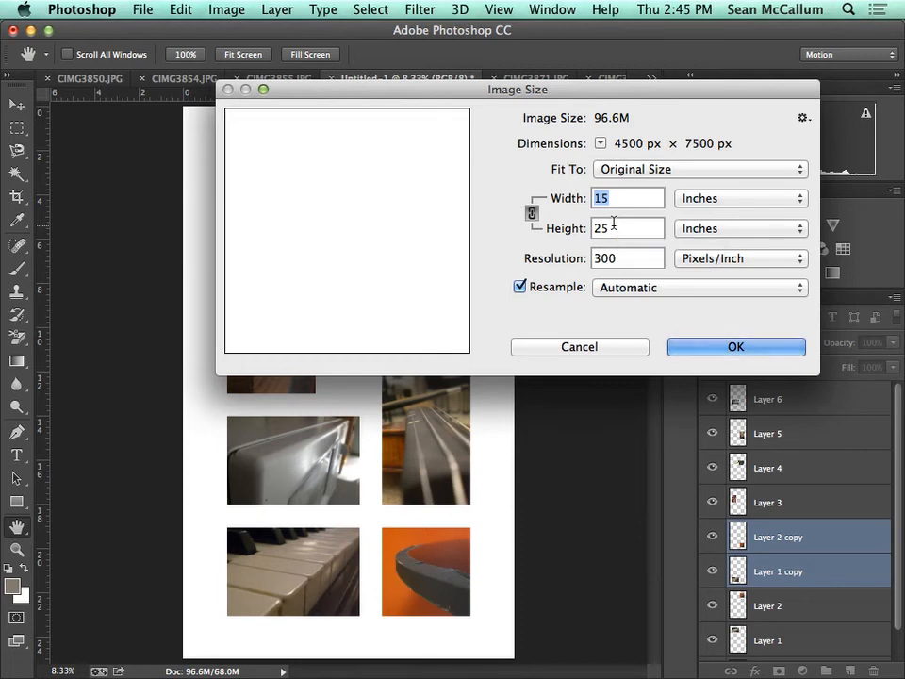
click(598, 227)
double_click(598, 228)
text(4)
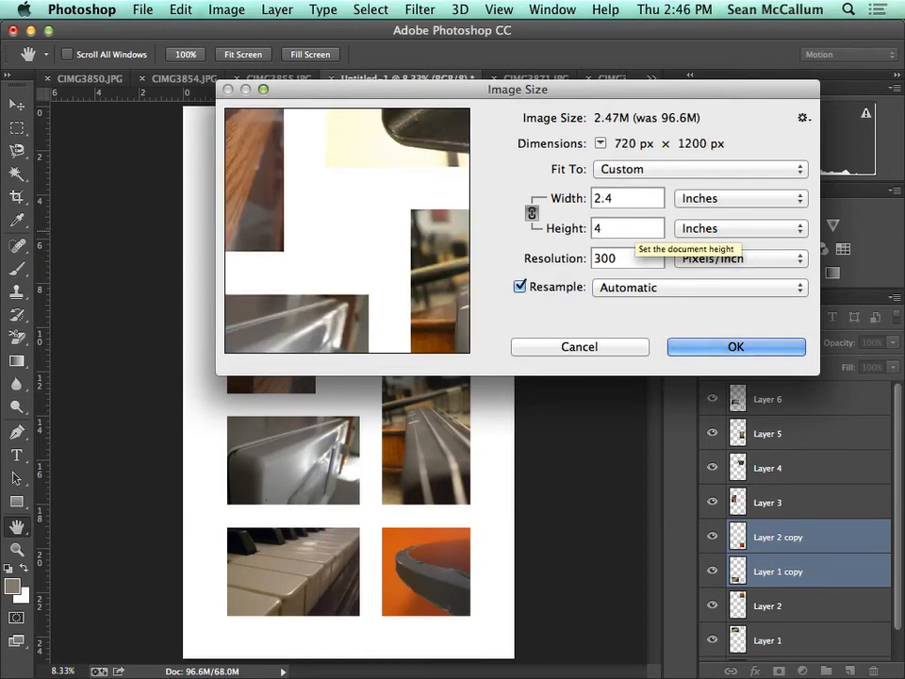
text(5)
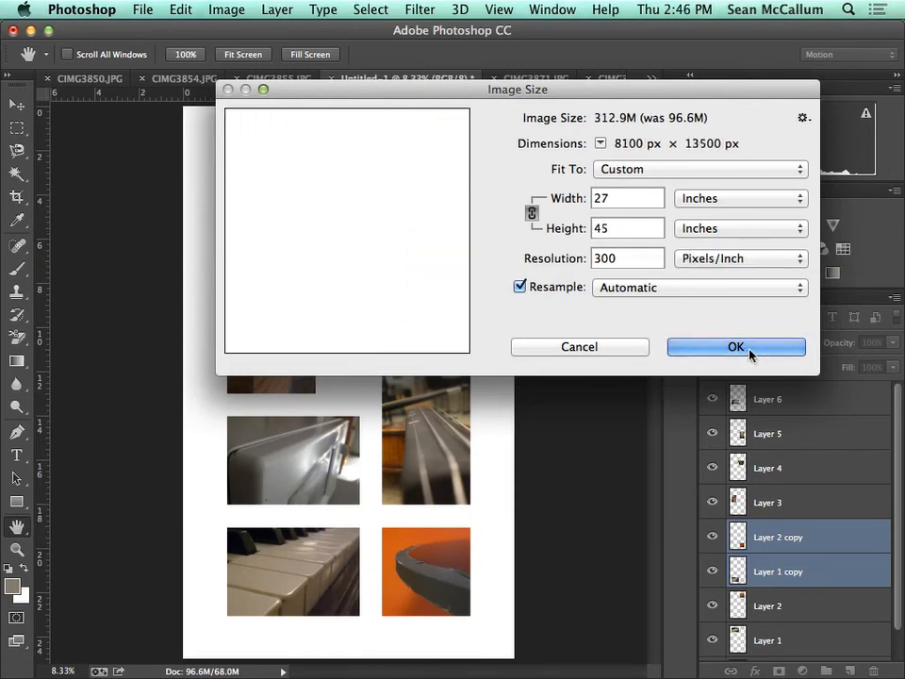
click(580, 346)
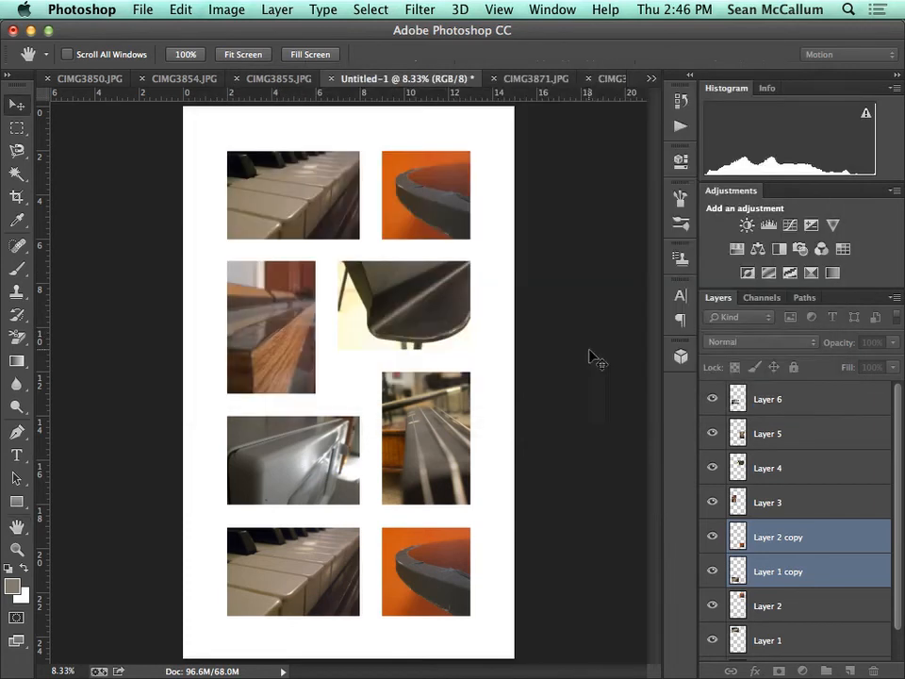
Increase the canvas height to 45 in, anchored at the top edge so the extra space is added below the photos.
key(v)
click(226, 10)
click(283, 163)
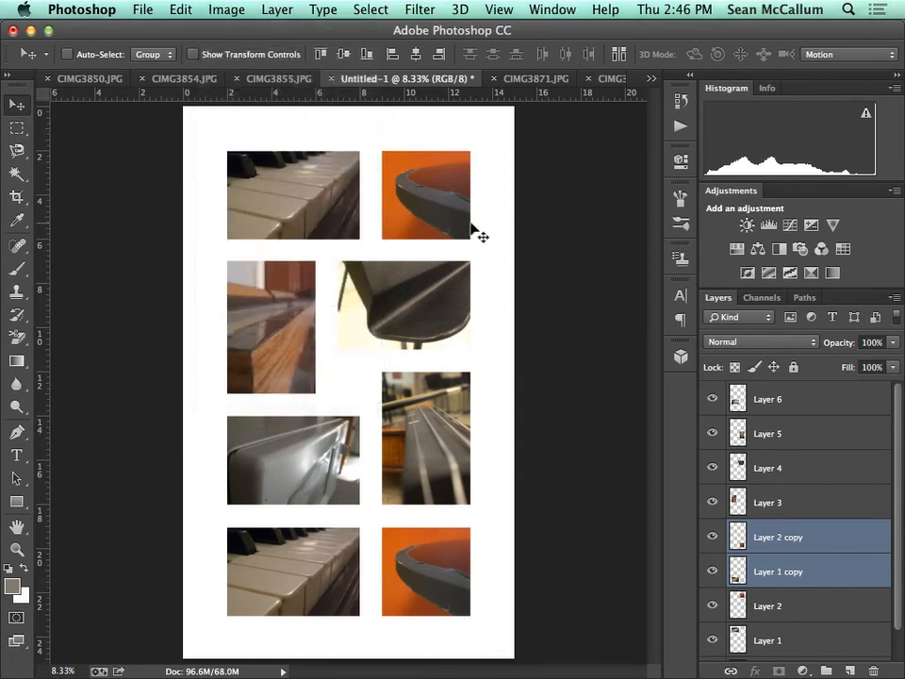
key(Tab)
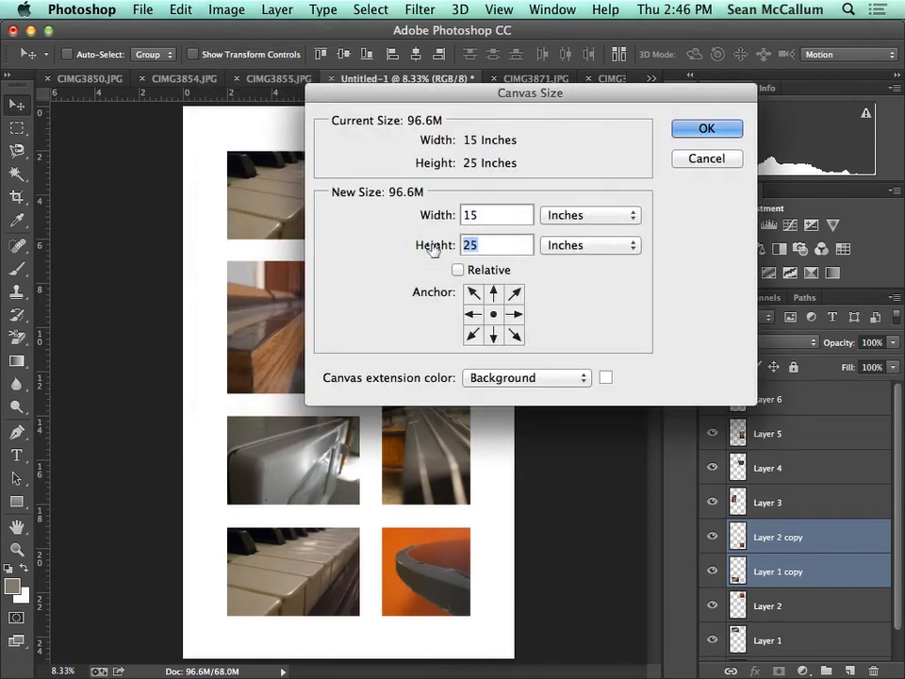
text(45)
click(493, 295)
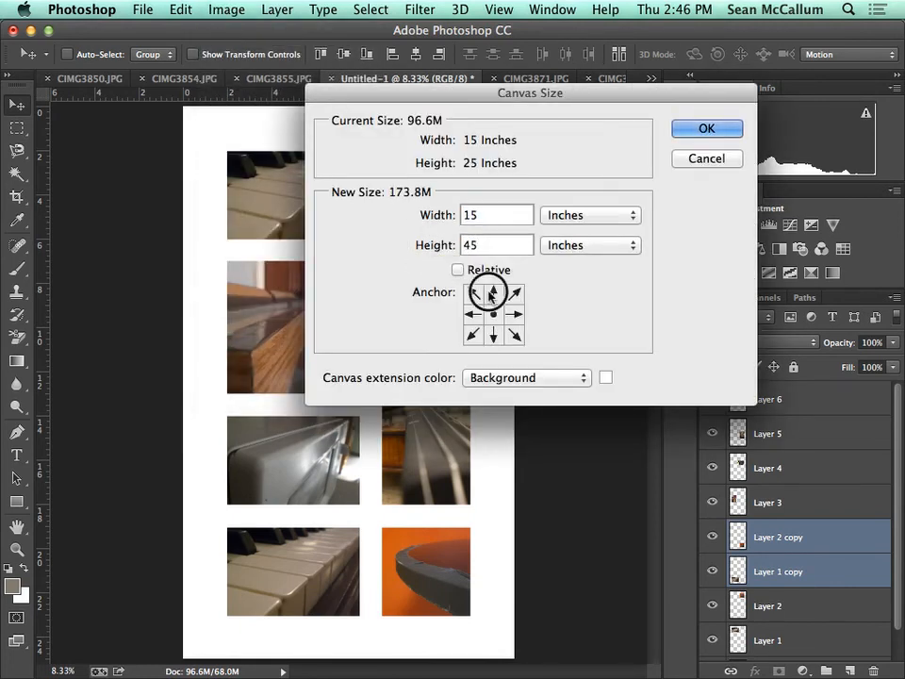
click(717, 132)
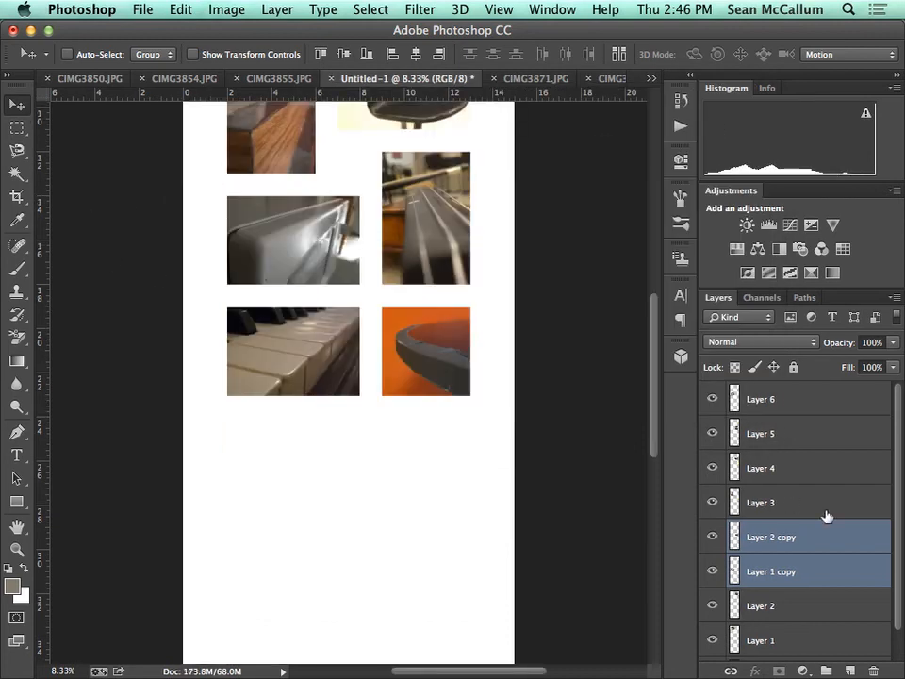
Duplicate all photo layers from Layer 1 to Layer 6 together, placing the copies about 20 in below the originals.
click(791, 632)
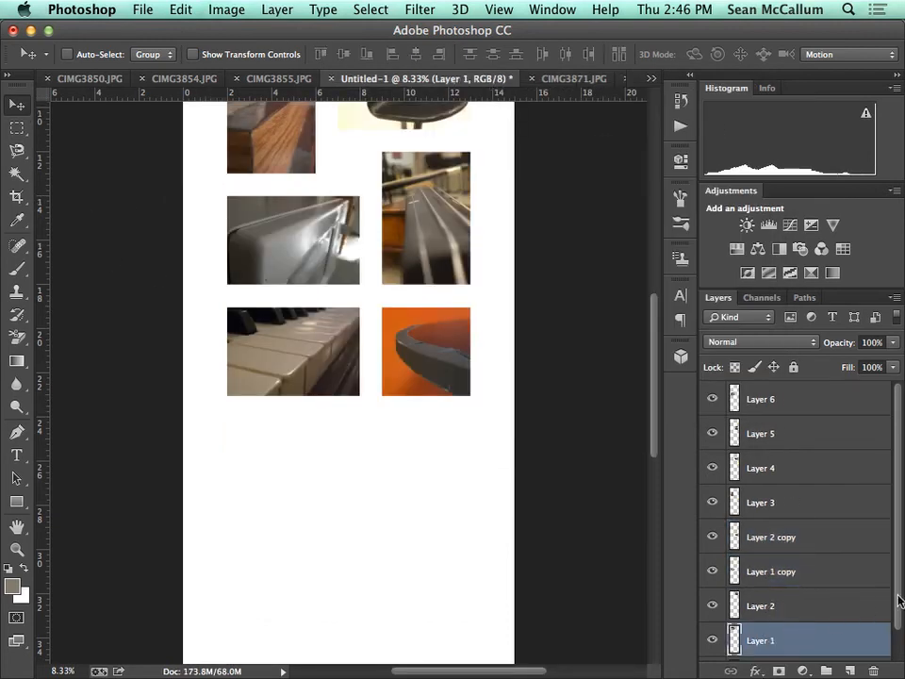
mouse_move(899, 601)
mouse_down()
mouse_move(897, 622)
mouse_move(895, 584)
mouse_up()
shift+click(788, 397)
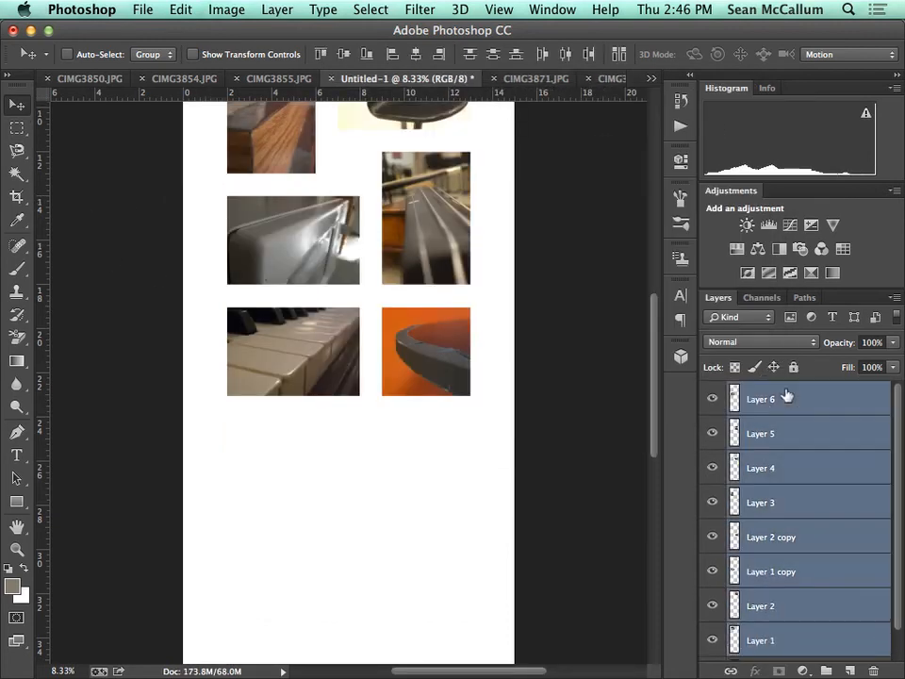
drag(434, 175, 426, 296)
Inspect the whole layout fitted to the screen and in full screen mode without rulers, and return to the standard workspace.
scroll(426, 296, up, 10)
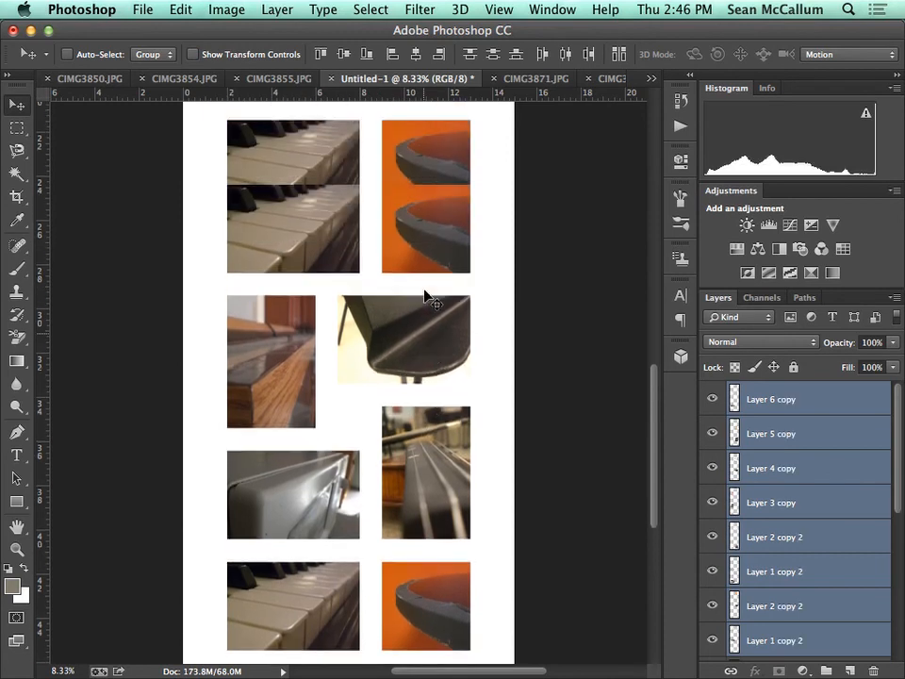
scroll(421, 342, down, 1)
scroll(422, 347, down, 10)
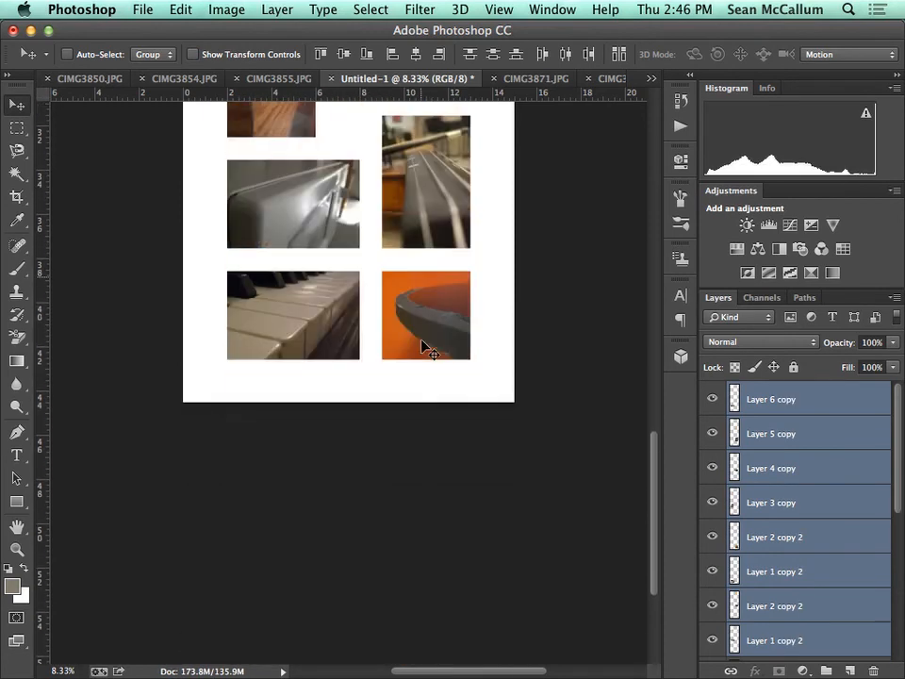
scroll(422, 344, up, 10)
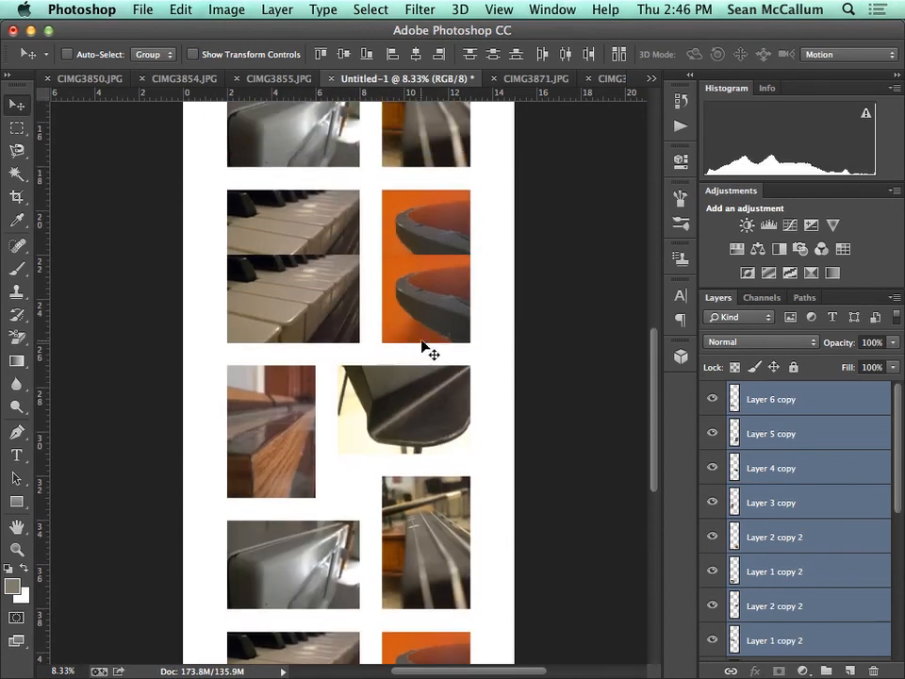
scroll(426, 349, up, 5)
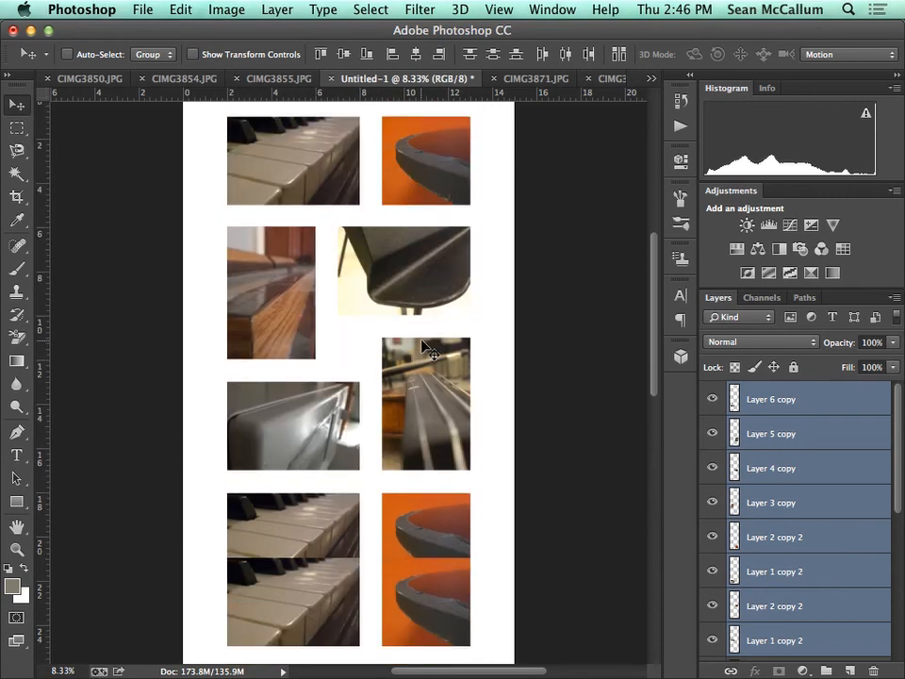
double_click(17, 526)
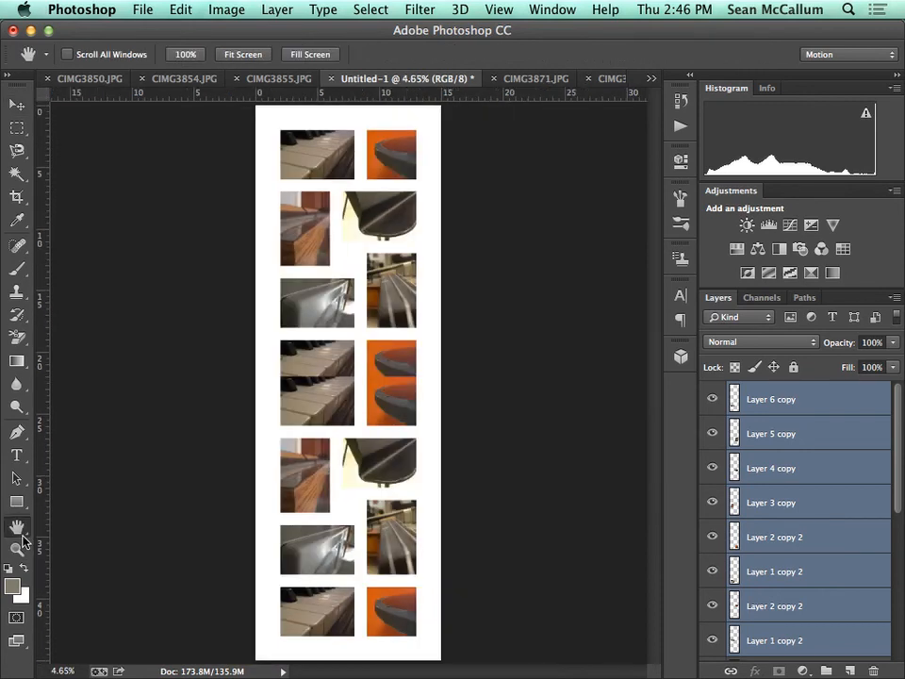
click(16, 643)
click(16, 621)
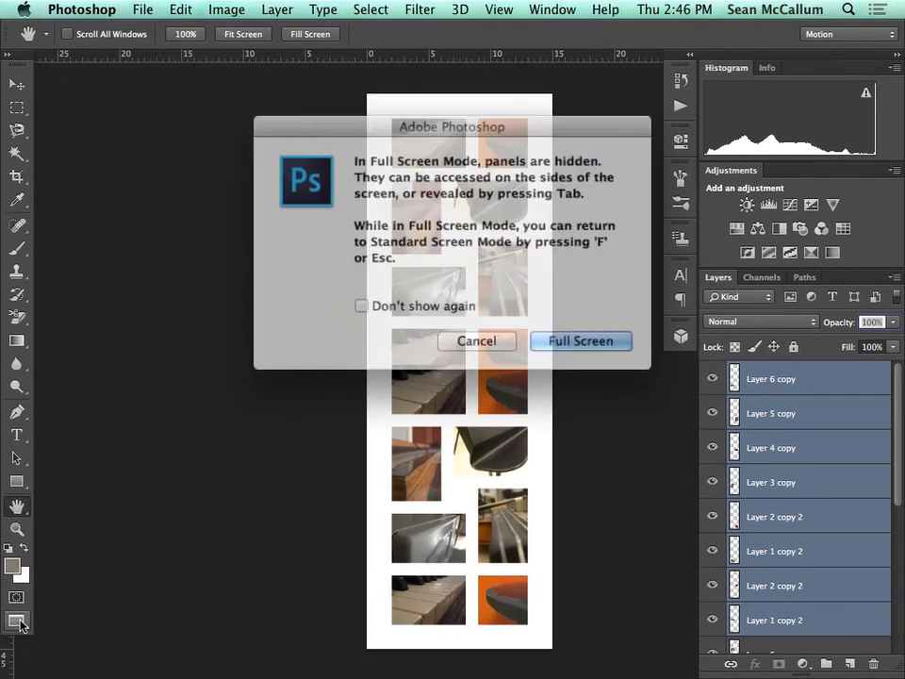
click(585, 335)
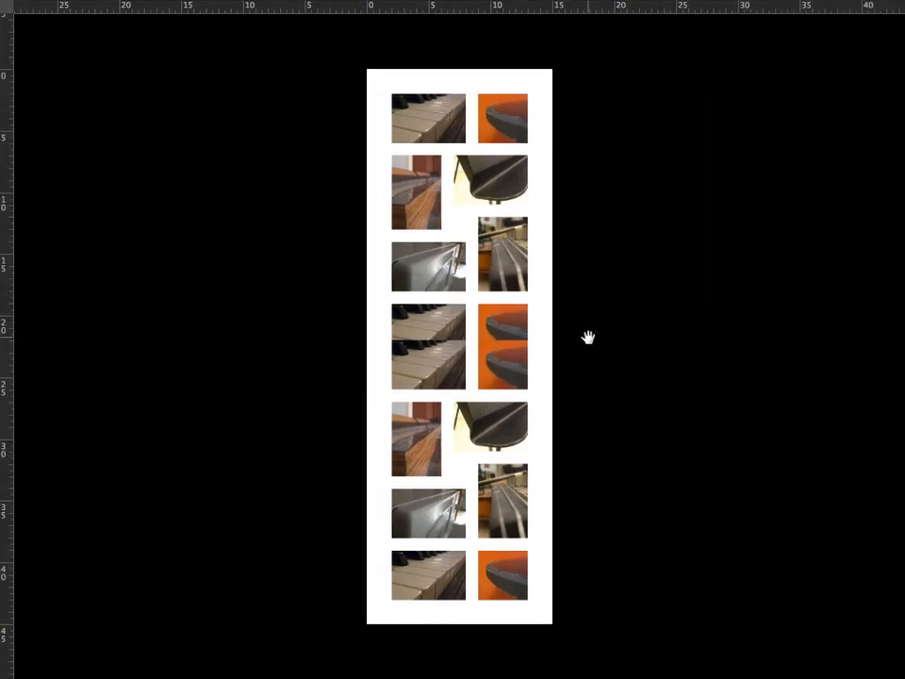
key(ctrl+r)
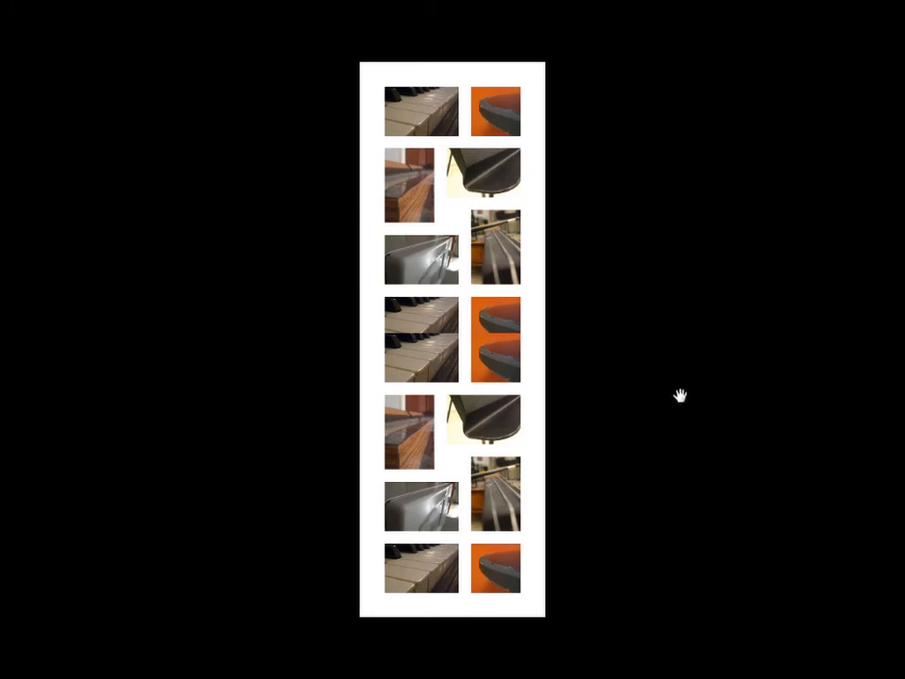
key(f)
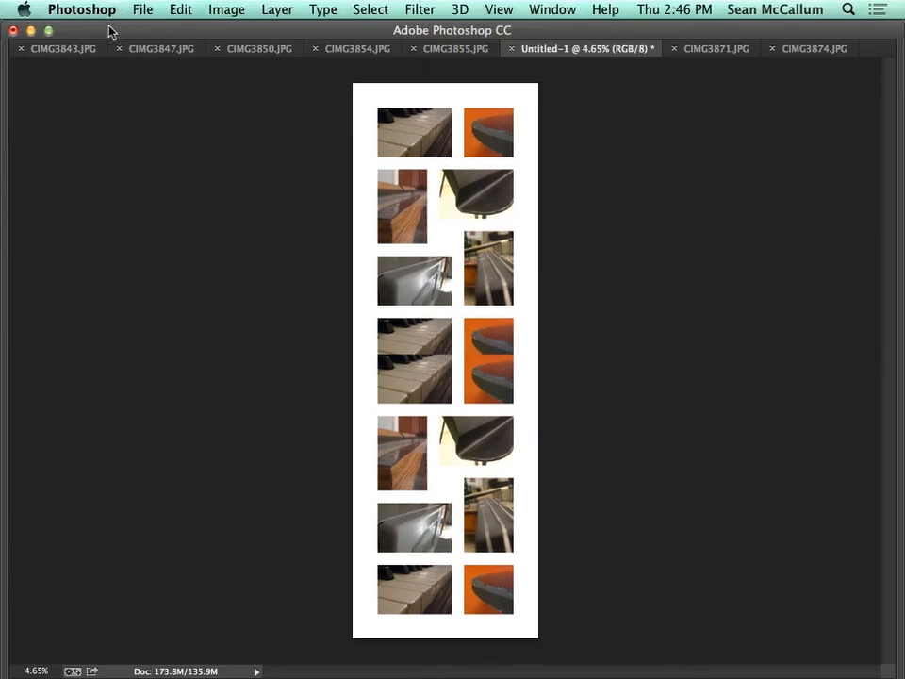
key(Tab)
click(17, 104)
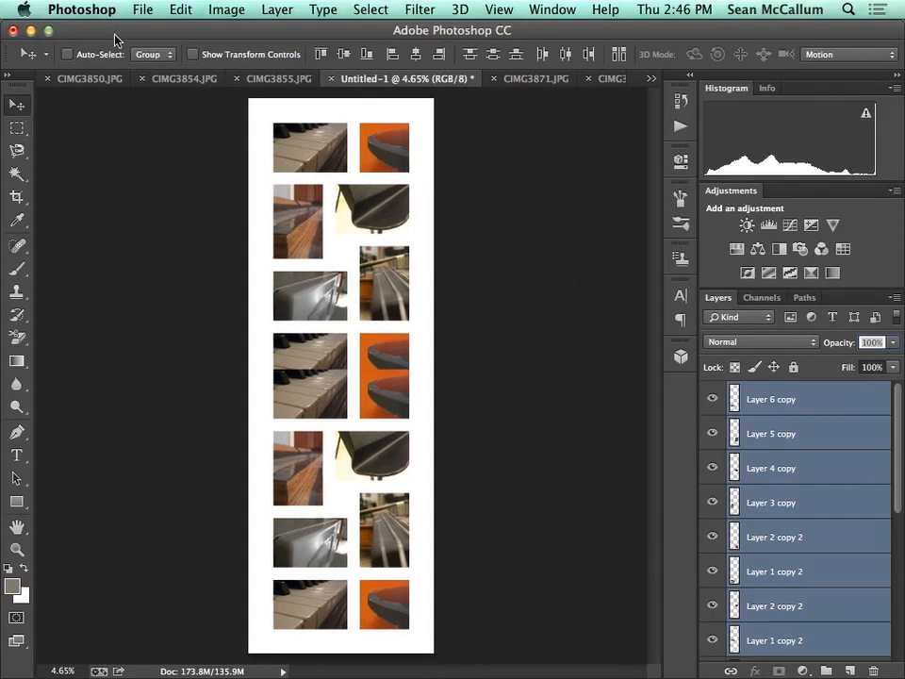
Increase the canvas height to 46 in, anchored at the top edge, and move the duplicated photos down to leave a gap below the originals.
click(226, 10)
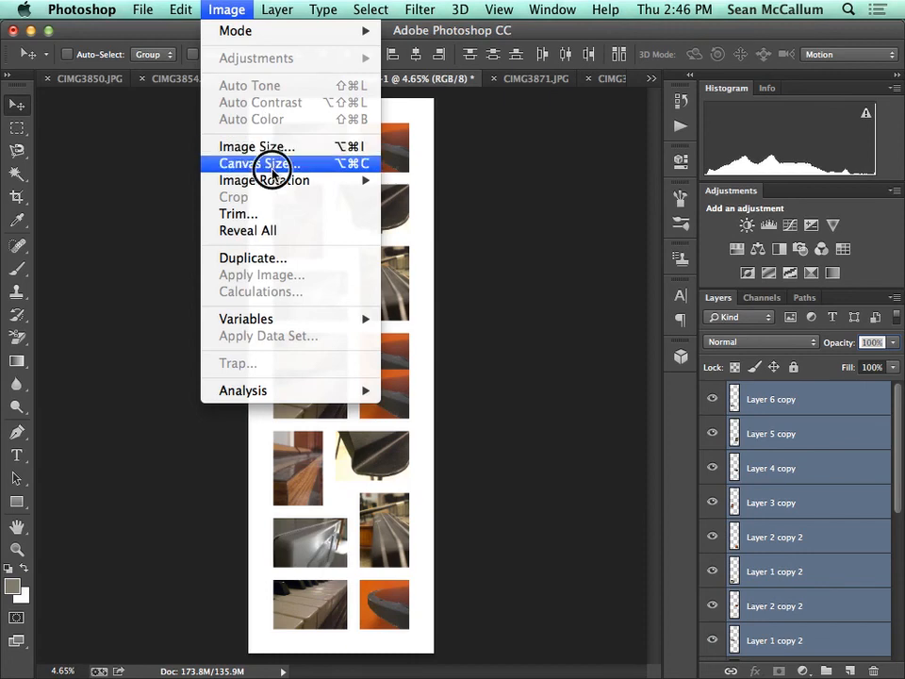
click(228, 166)
click(494, 294)
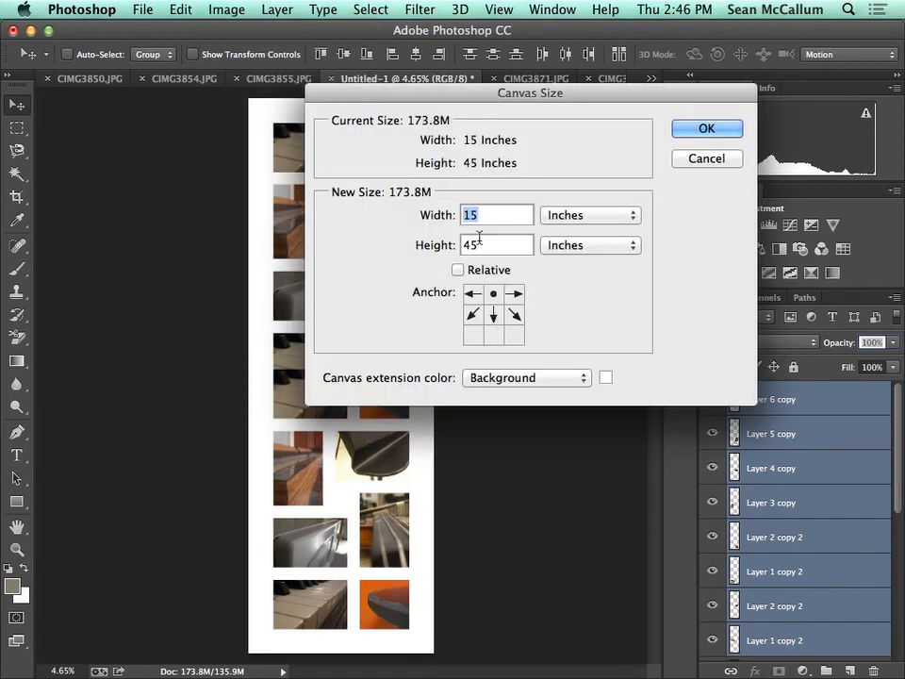
click(472, 245)
key(BackSpace)
text(6)
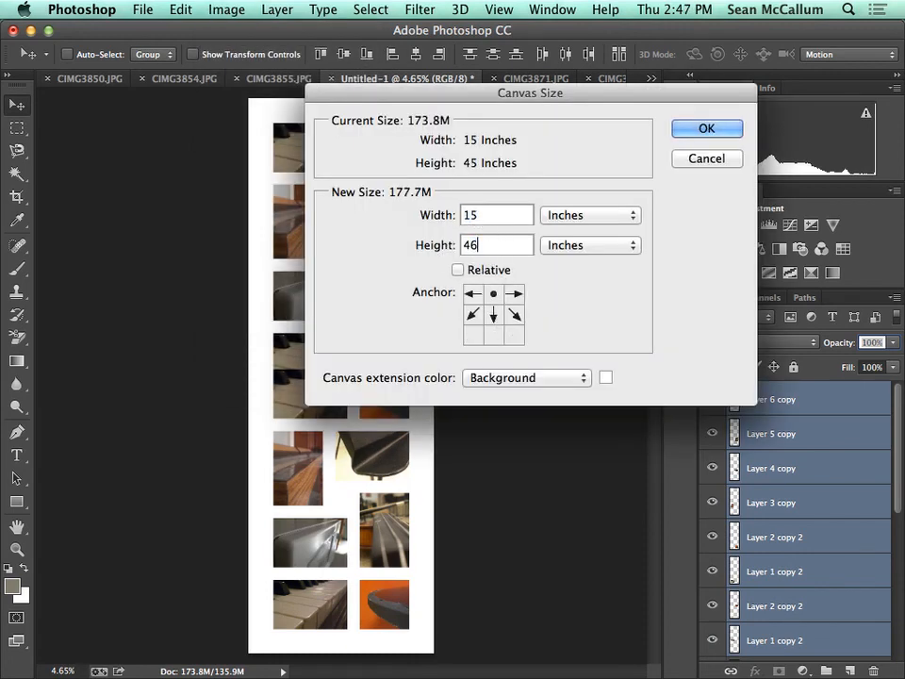
click(720, 130)
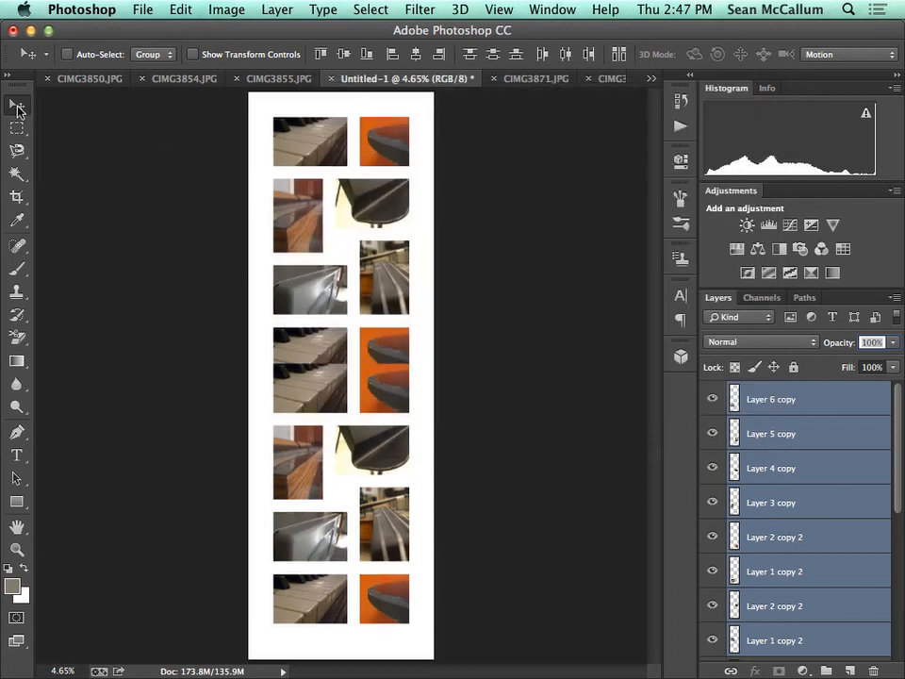
drag(378, 390, 378, 427)
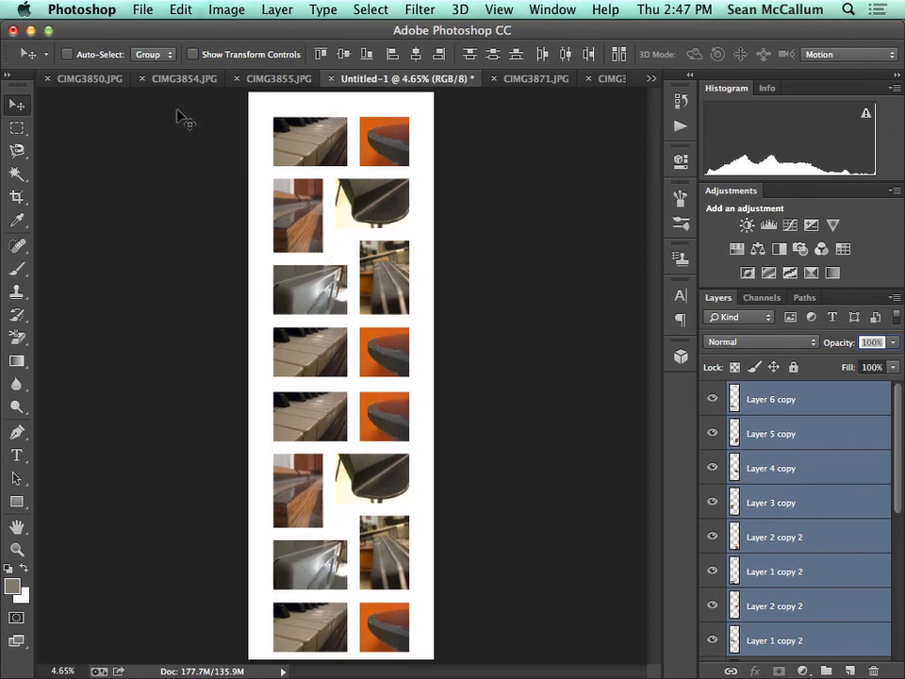
Increase the canvas height to 47 in with the centre anchor, and fit the whole document on screen.
click(236, 10)
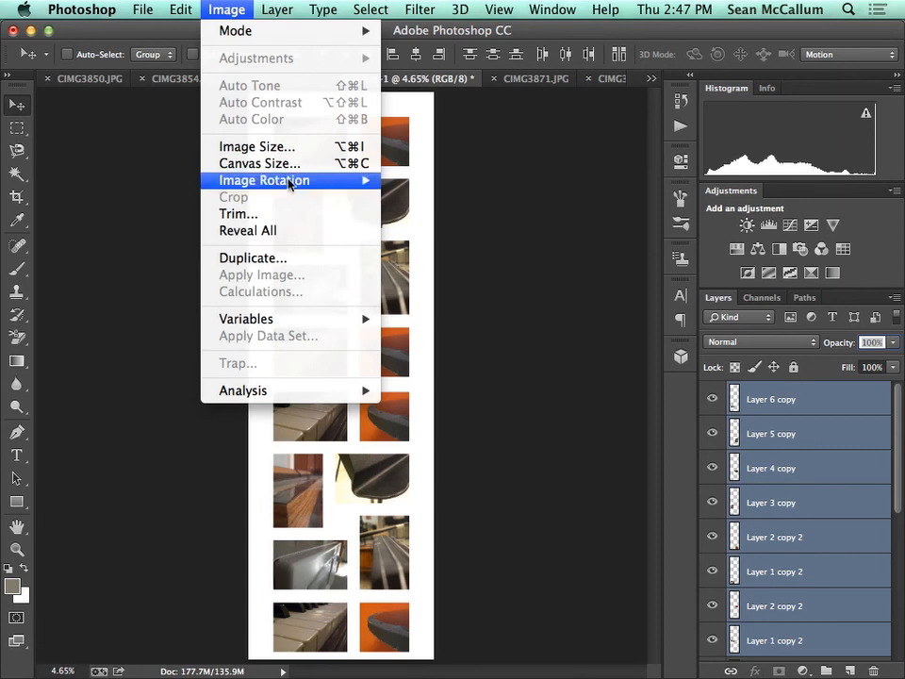
click(277, 165)
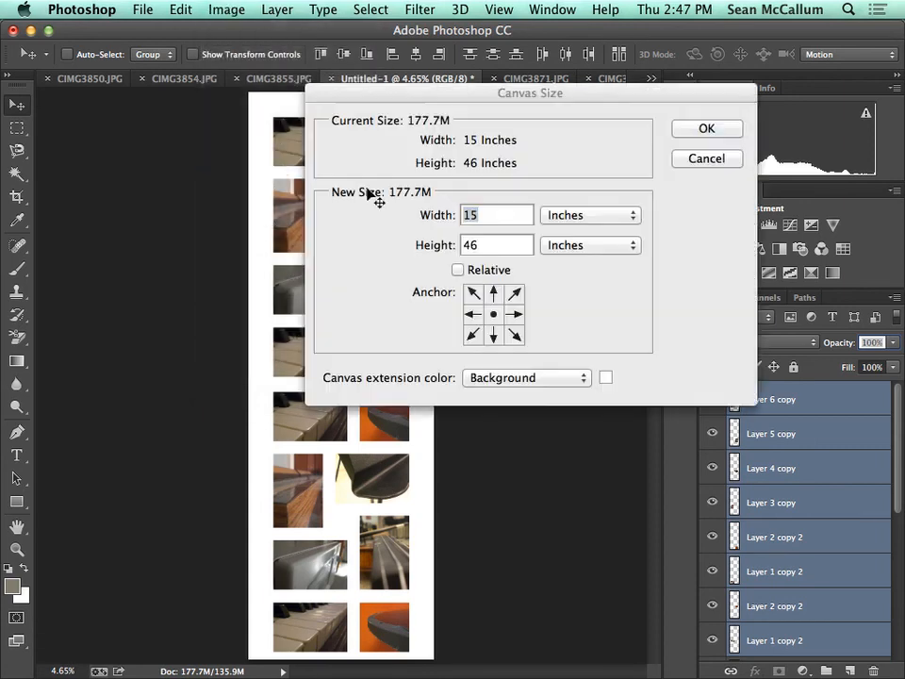
drag(490, 245, 472, 245)
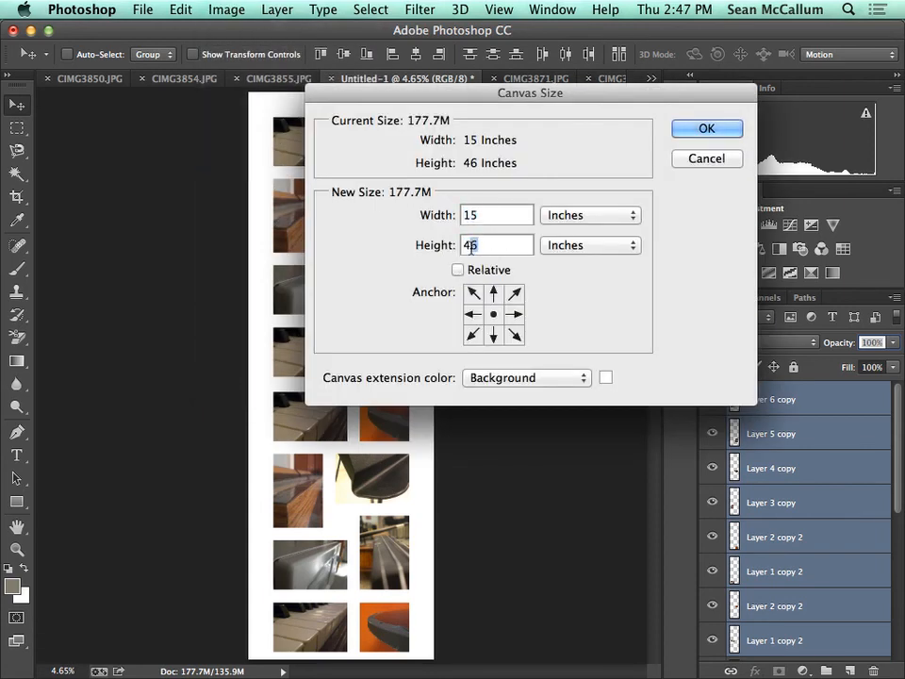
text(7)
click(721, 132)
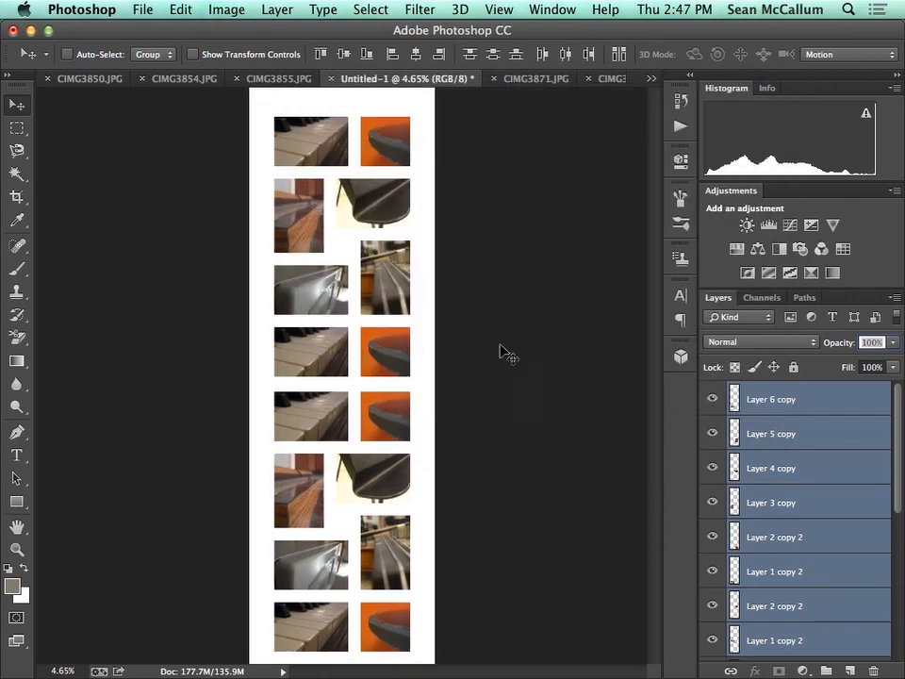
double_click(16, 528)
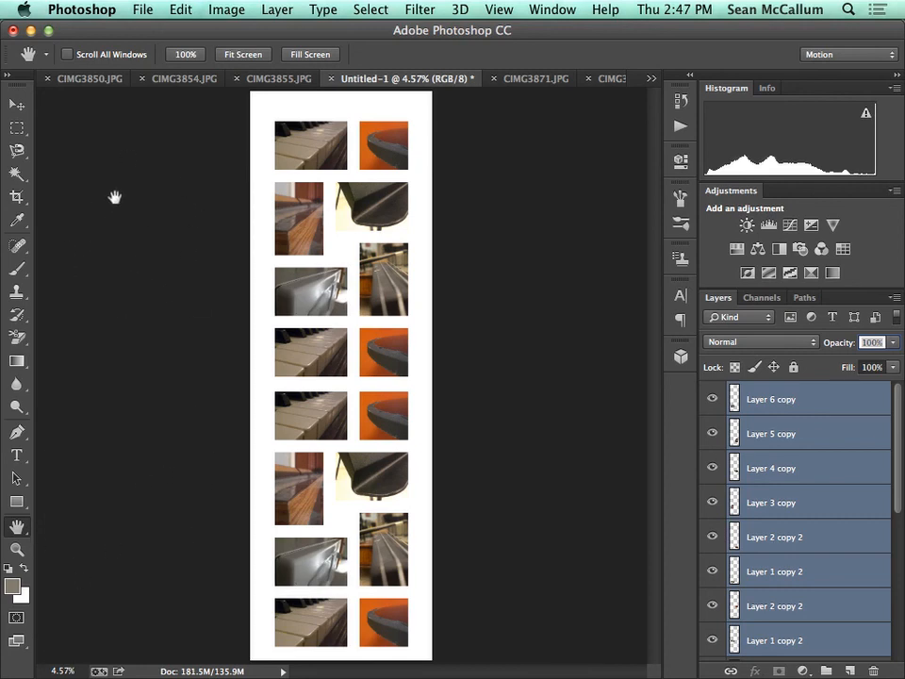
Show the rulers and examine the document's bottom edge and the margin below the last row of photos up close.
scroll(202, 364, down, 10)
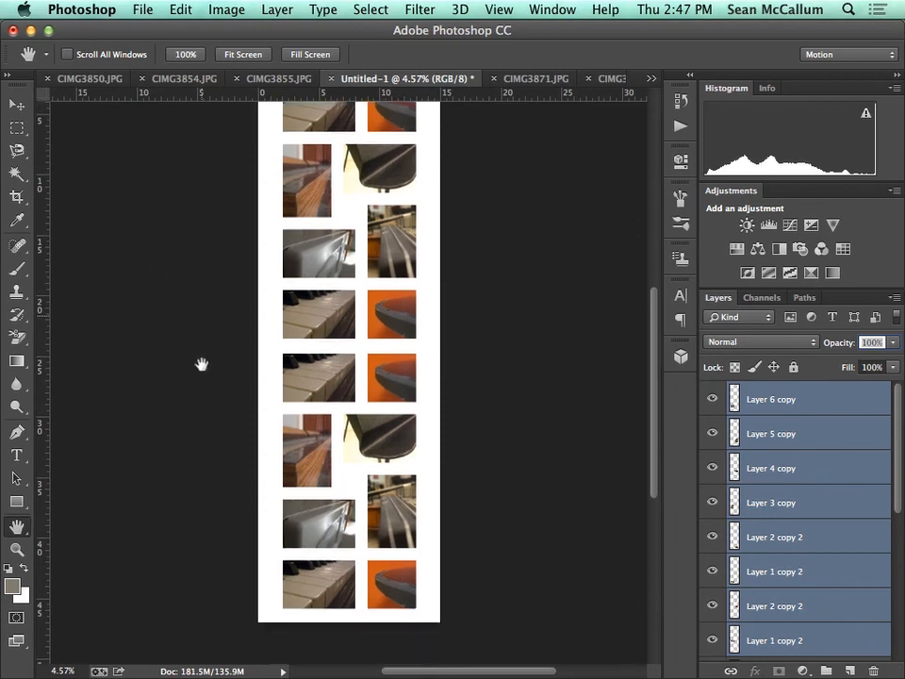
key(super+r)
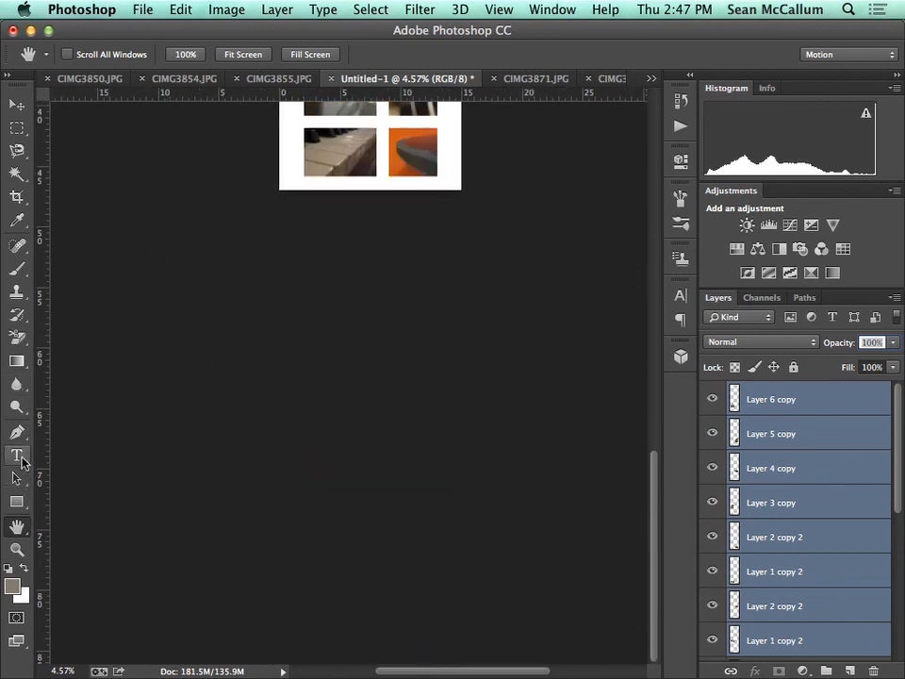
click(16, 551)
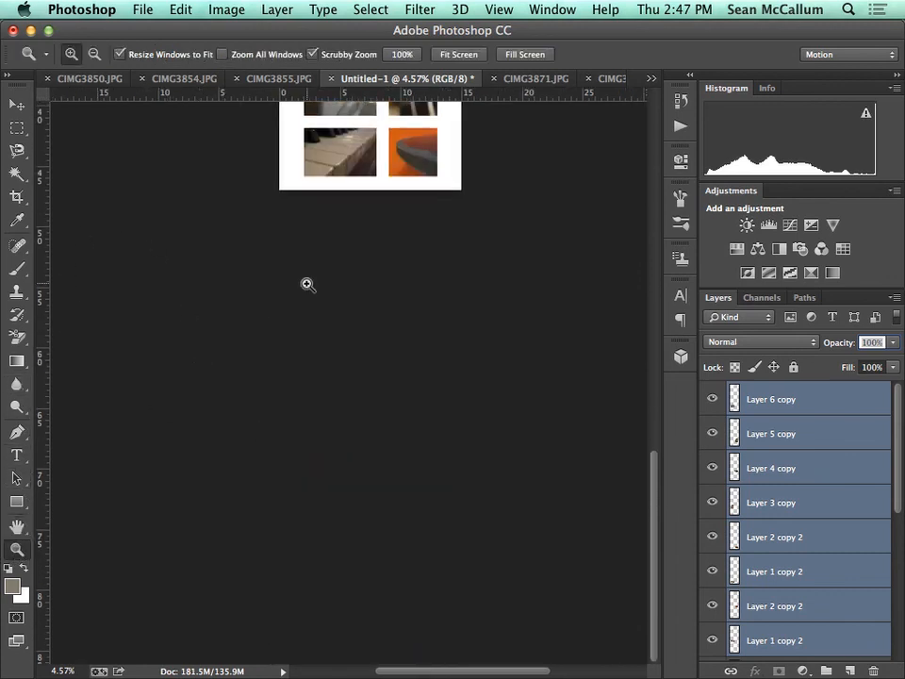
click(364, 188)
click(366, 186)
click(366, 186)
click(366, 185)
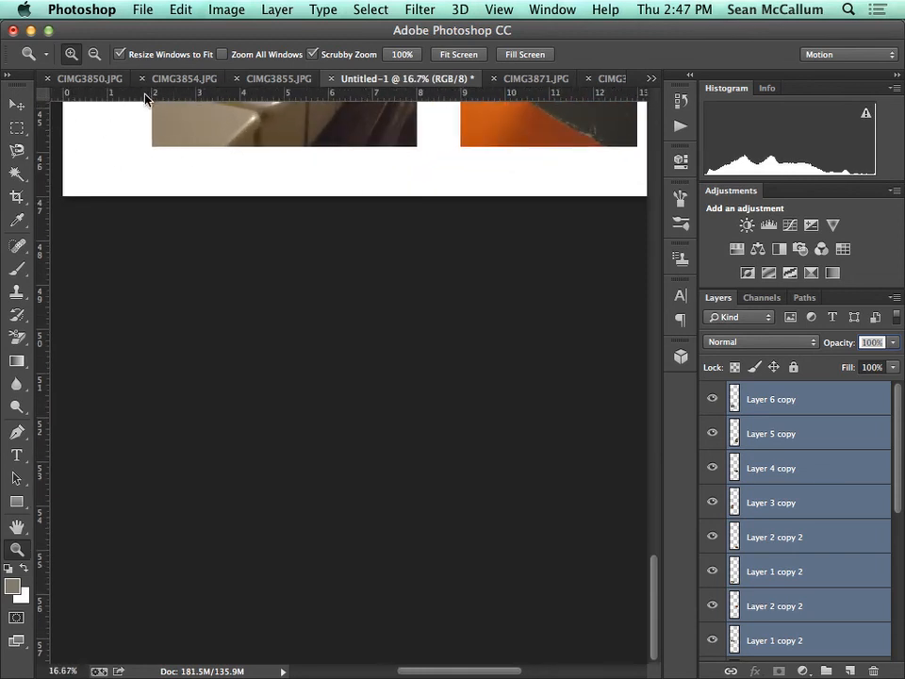
mouse_move(145, 98)
mouse_down()
mouse_move(138, 239)
mouse_move(135, 83)
mouse_move(142, 95)
mouse_up()
Resize the image proportionally to a height of 48 in with automatic resampling, and fit the whole document on screen.
click(226, 9)
click(250, 145)
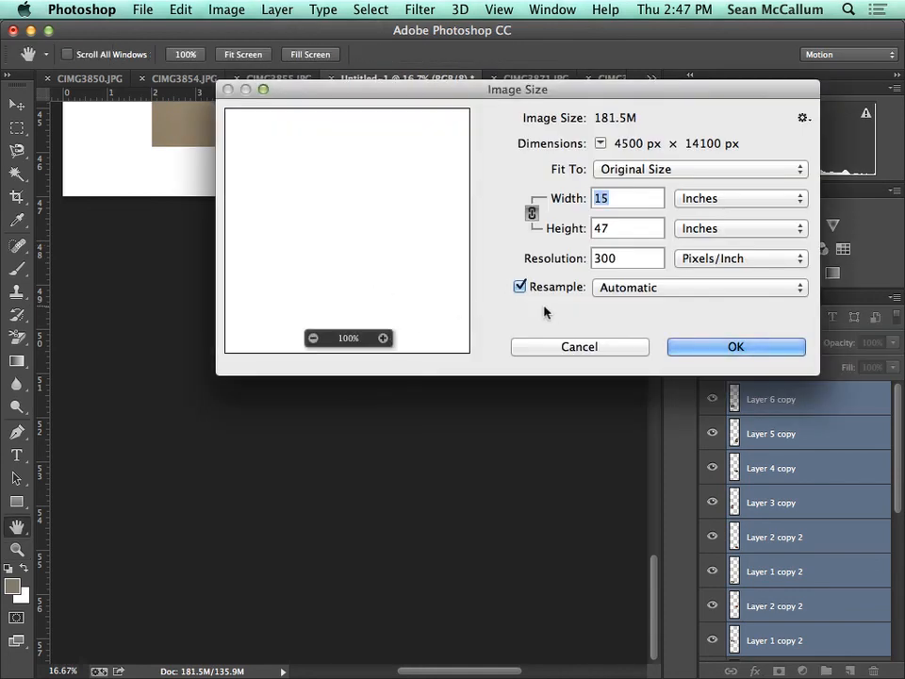
click(602, 229)
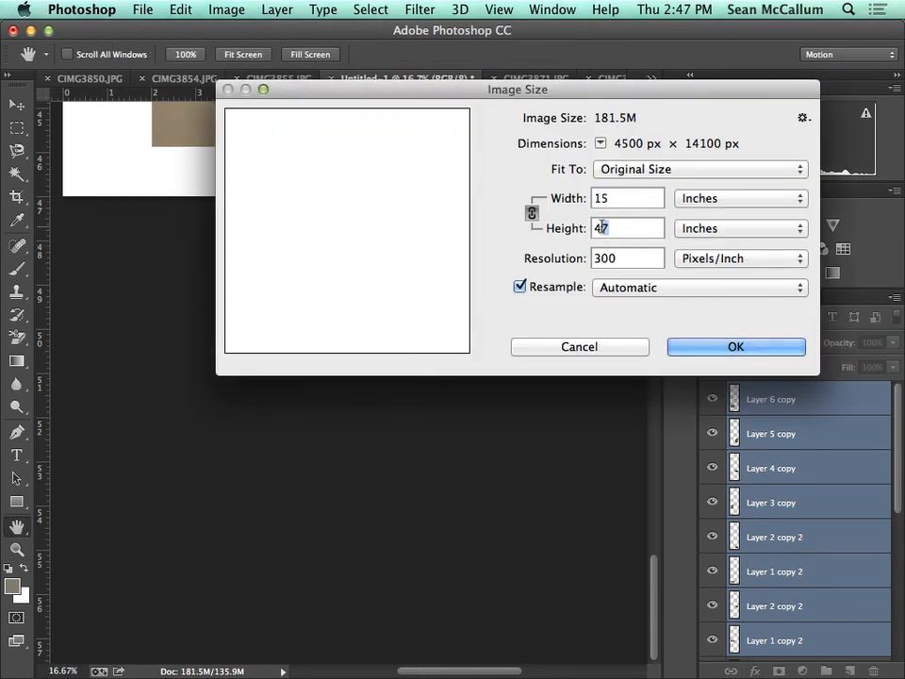
key(BackSpace)
text(8)
click(735, 347)
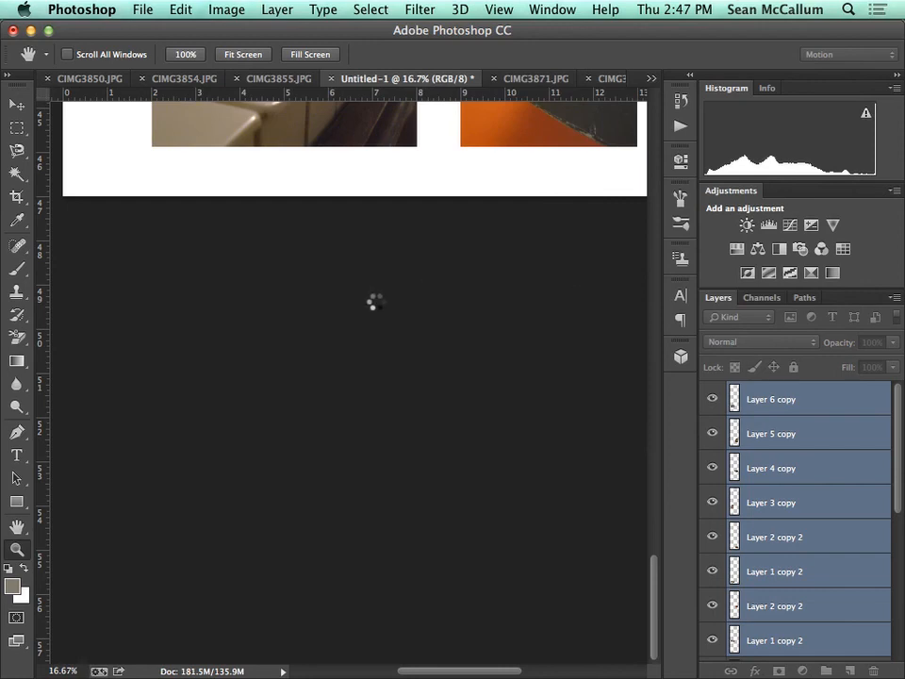
scroll(313, 244, up, 10)
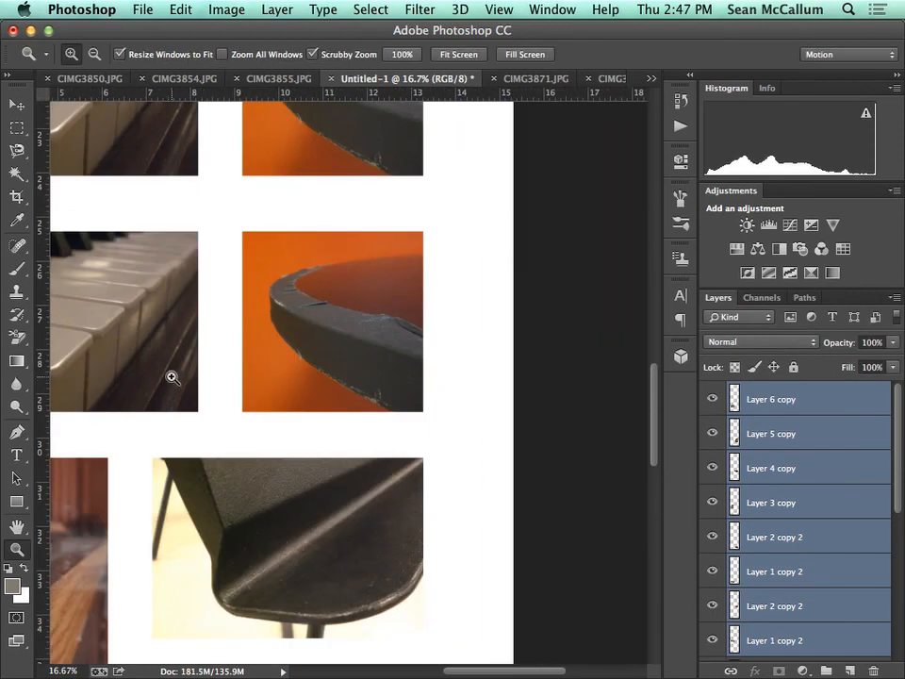
scroll(170, 378, left, 2)
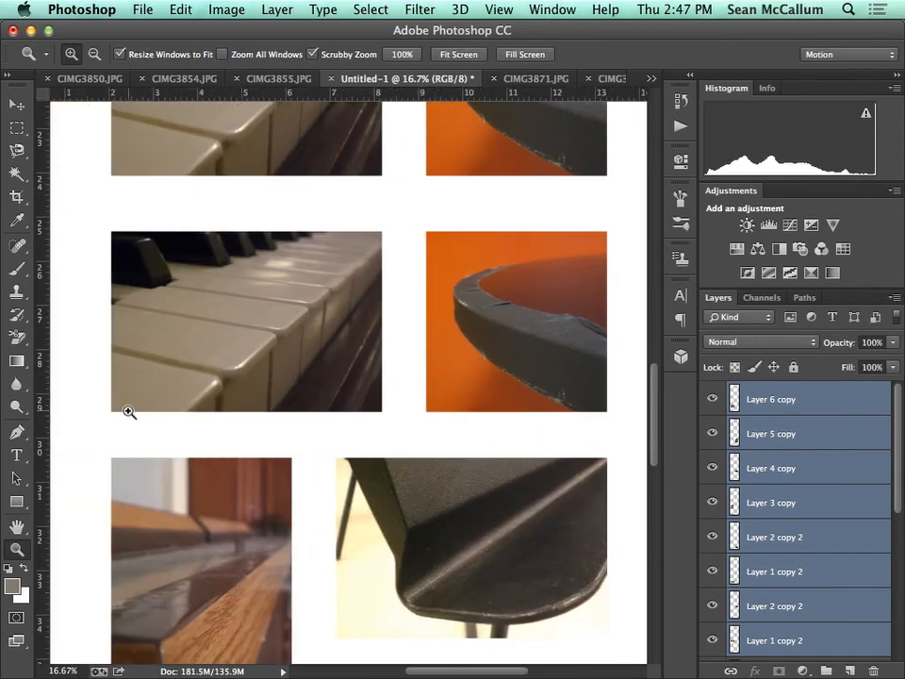
double_click(17, 530)
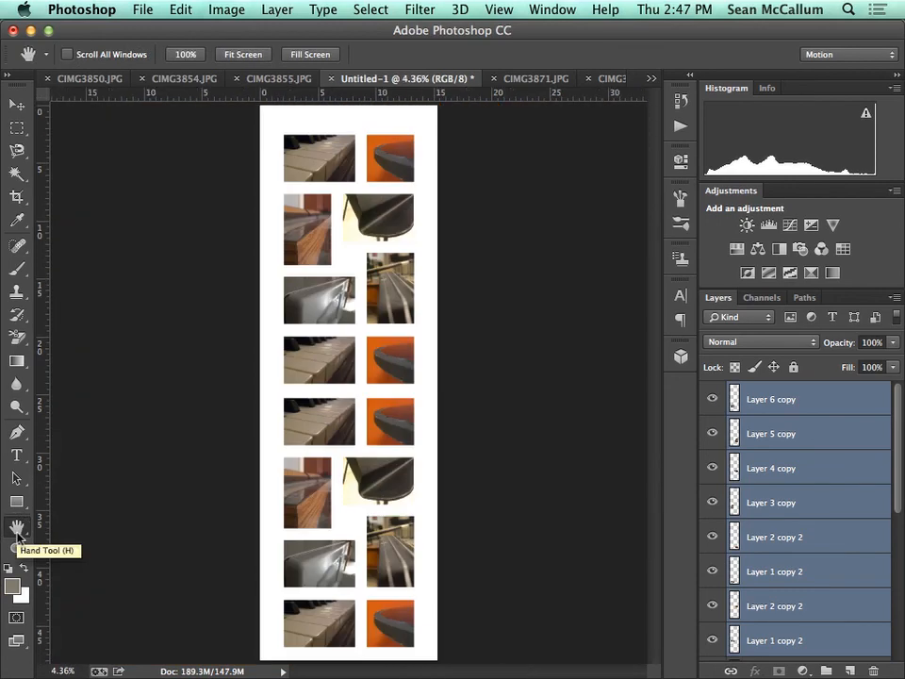